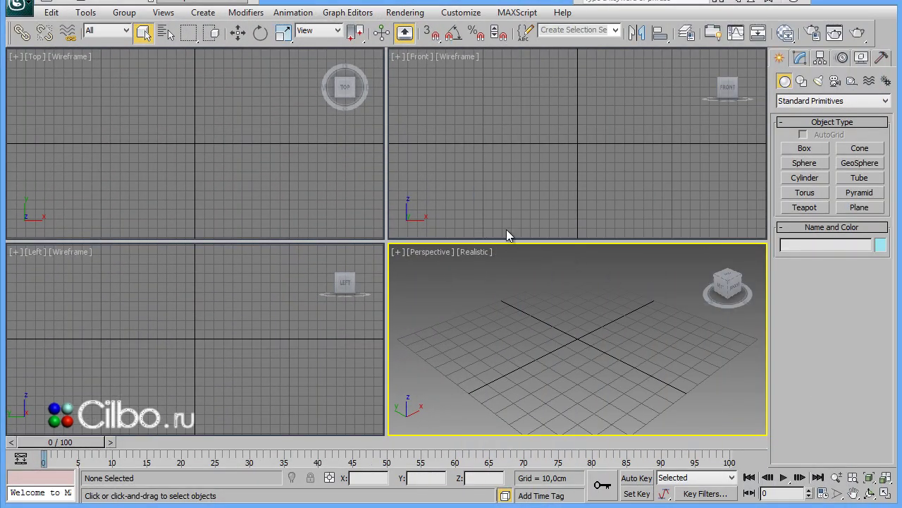
Draw a flat 56.929 × 133.333 cm box at the grid centre in the Top viewport.
{"action": "left_click", "coordinate": [150, 147]}
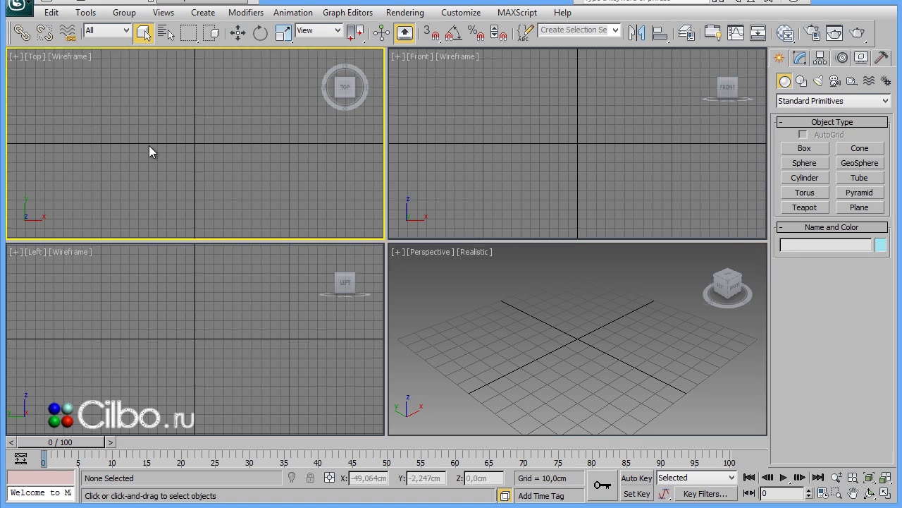
{"action": "left_click", "coordinate": [804, 148]}
{"action": "left_click_drag", "start_coordinate": [129, 118], "coordinate": [254, 171]}
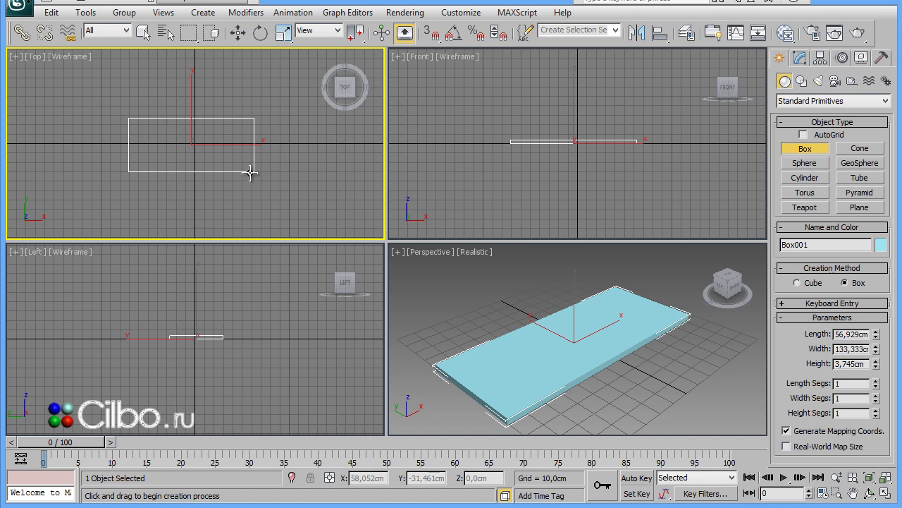
Draw a larger 95.88 × 182.772 cm plane covering the box.
{"action": "left_click", "coordinate": [873, 209]}
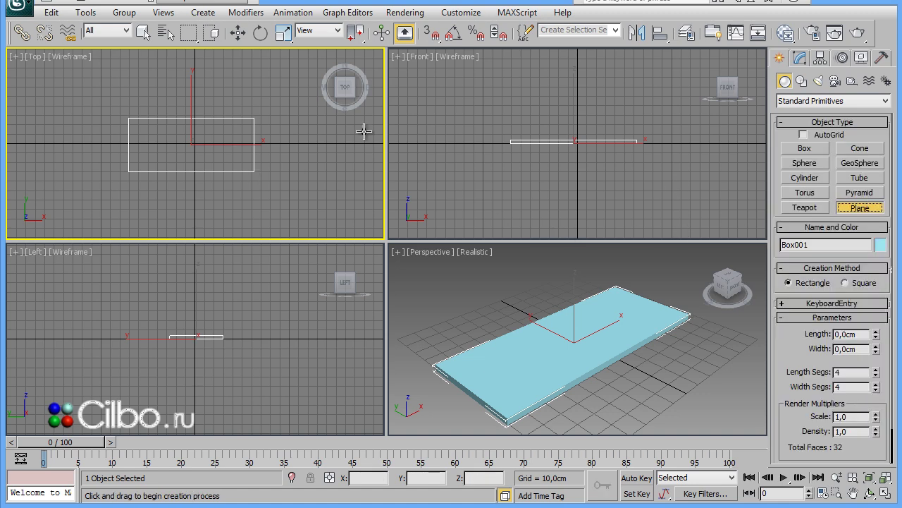
{"action": "mouse_move", "coordinate": [105, 102]}
{"action": "left_mouse_down"}
{"action": "mouse_move", "coordinate": [134, 132]}
{"action": "mouse_move", "coordinate": [278, 191]}
{"action": "left_mouse_up"}
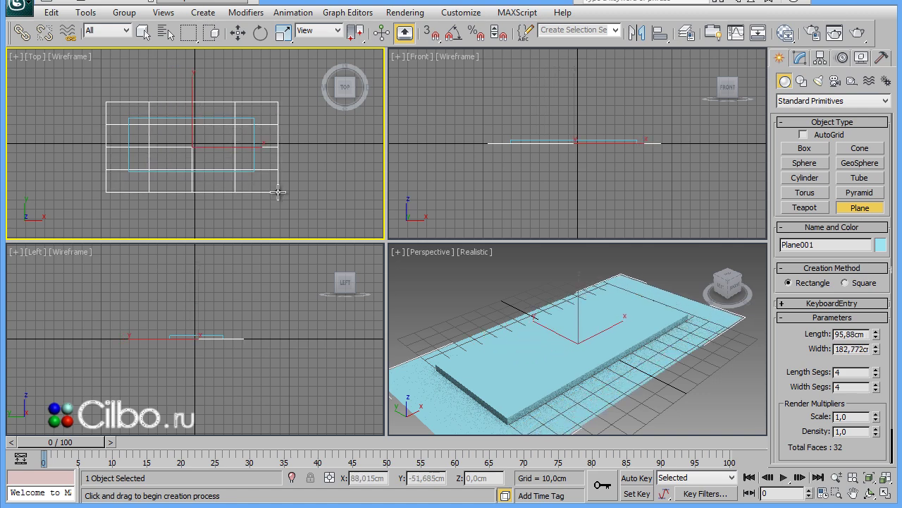
{"action": "right_click", "coordinate": [530, 181]}
Move Plane001 up along Y to Z 23.944 cm, hovering above Box001.
{"action": "left_click", "coordinate": [237, 31]}
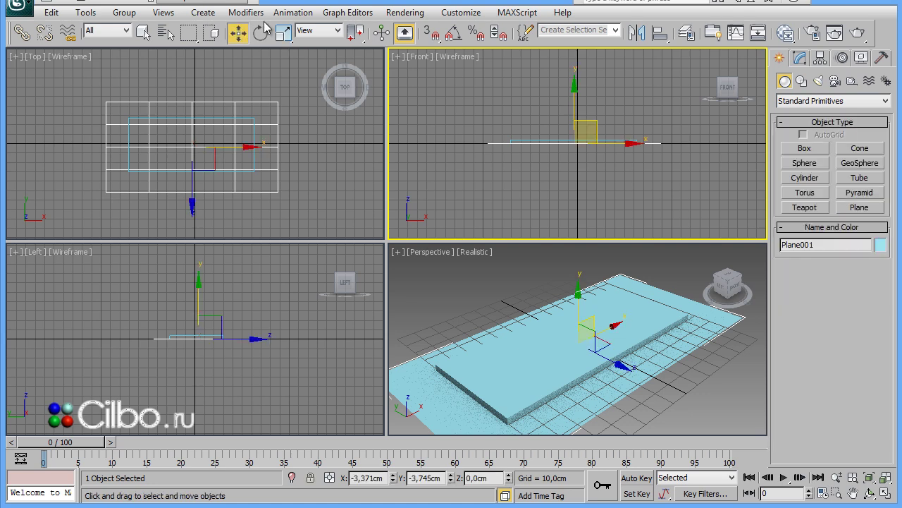
{"action": "left_click_drag", "start_coordinate": [575, 99], "coordinate": [573, 79]}
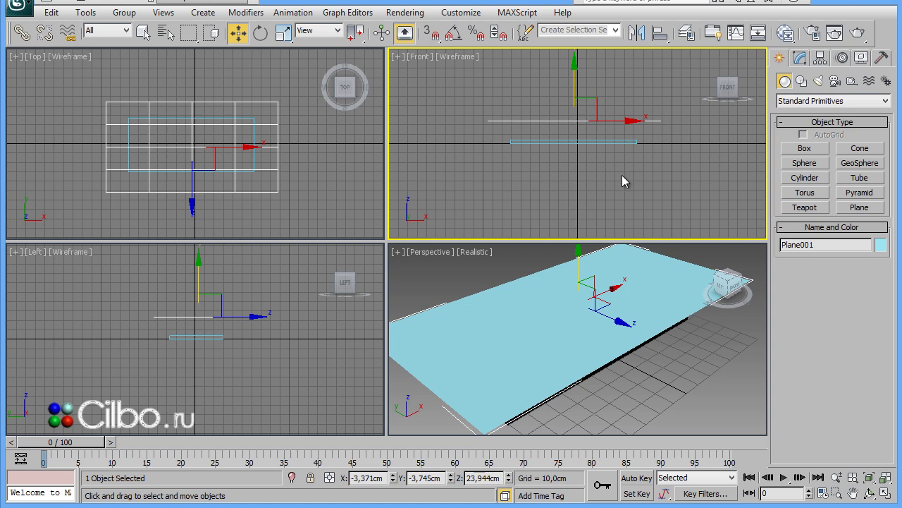
{"action": "middle_click_drag", "start_coordinate": [627, 176], "coordinate": [620, 204]}
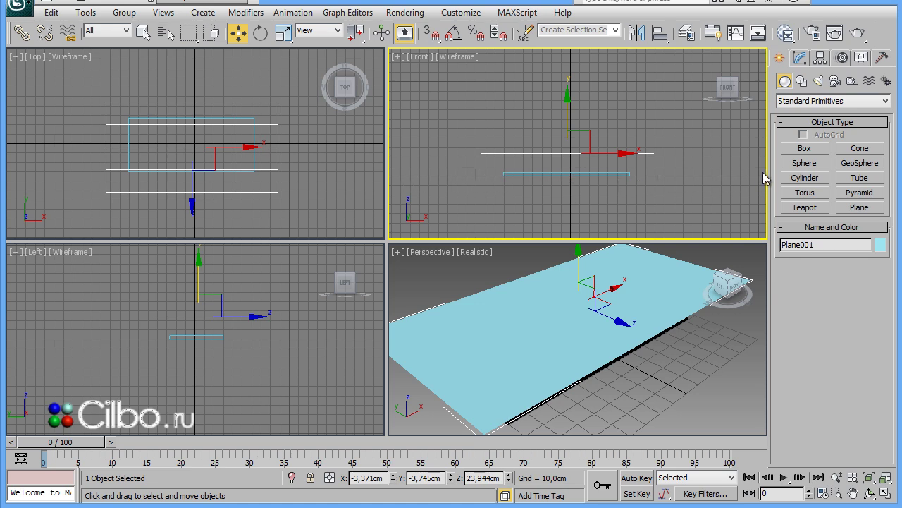
Maximize the Perspective view and orbit it to inspect the box and plane.
{"action": "right_click", "coordinate": [663, 386]}
{"action": "key", "text": "alt+w"}
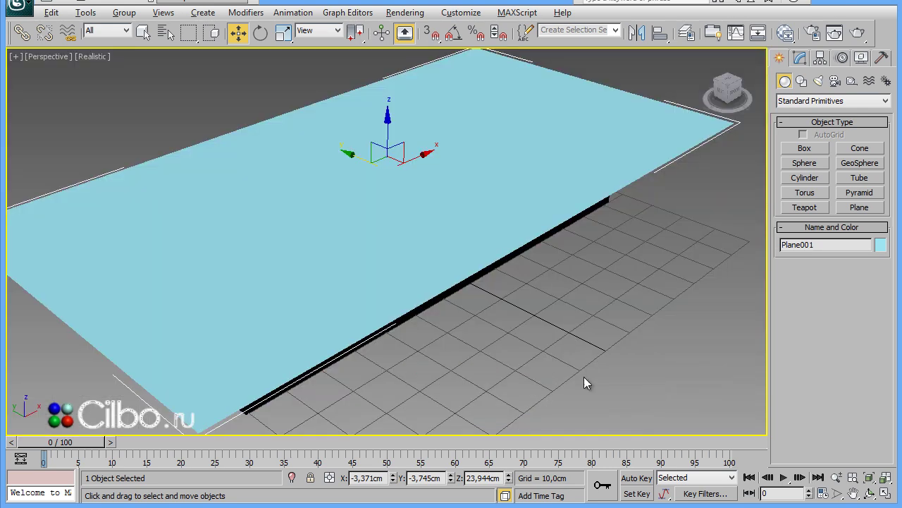
{"action": "scroll", "coordinate": [535, 334], "scroll_direction": "down", "scroll_amount": 2}
{"action": "scroll", "coordinate": [534, 358], "scroll_direction": "down", "scroll_amount": 2}
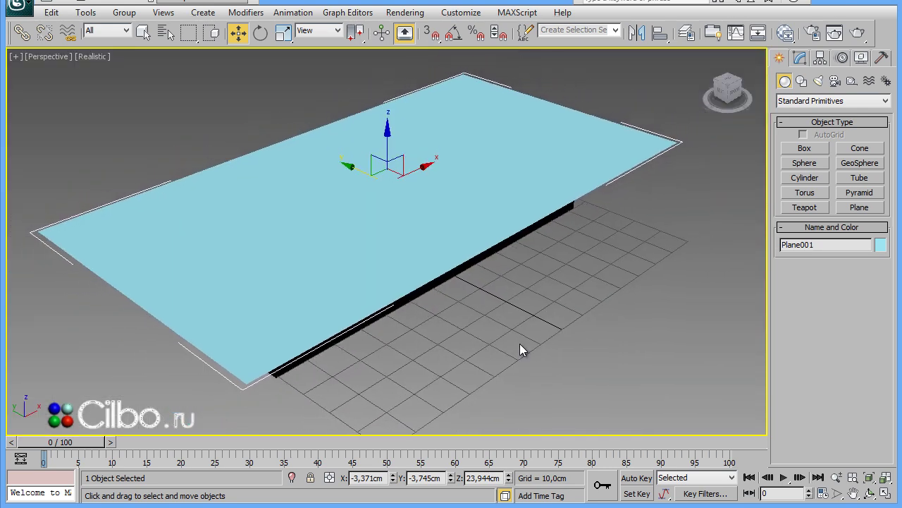
{"action": "scroll", "coordinate": [519, 343], "scroll_direction": "down", "scroll_amount": 2}
{"action": "middle_click_drag", "start_coordinate": [520, 328], "coordinate": [476, 349], "text": "alt"}
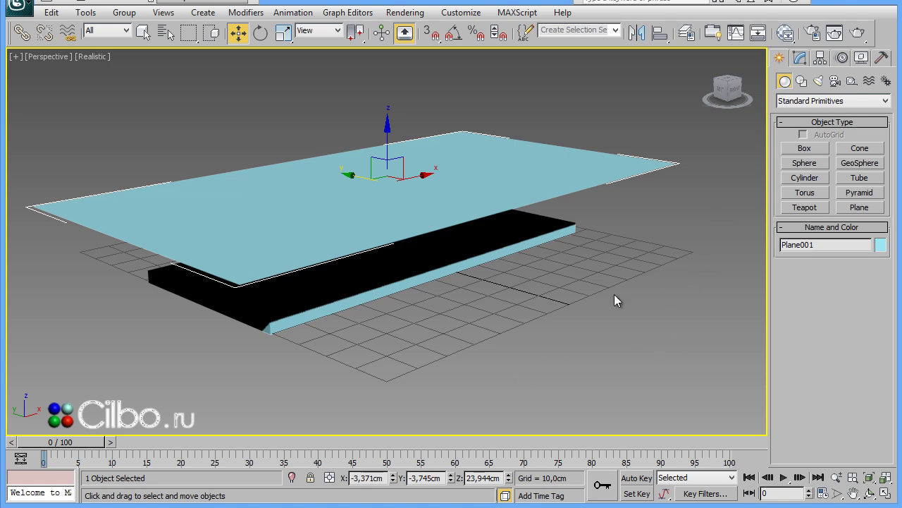
{"action": "middle_click_drag", "start_coordinate": [521, 326], "coordinate": [539, 320], "text": "alt"}
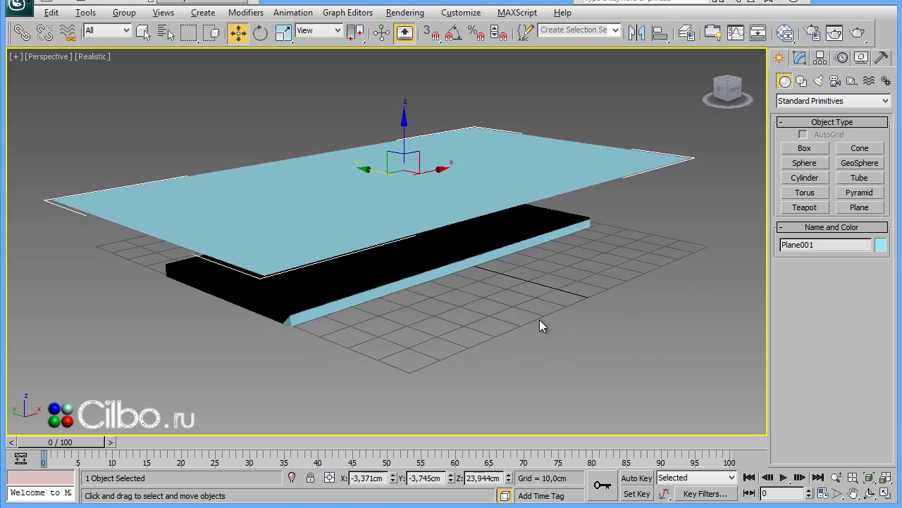
{"action": "key", "text": "alt+w"}
Select both Box001 and Plane001 in the Front view and lift them above the grid.
{"action": "right_click", "coordinate": [483, 172]}
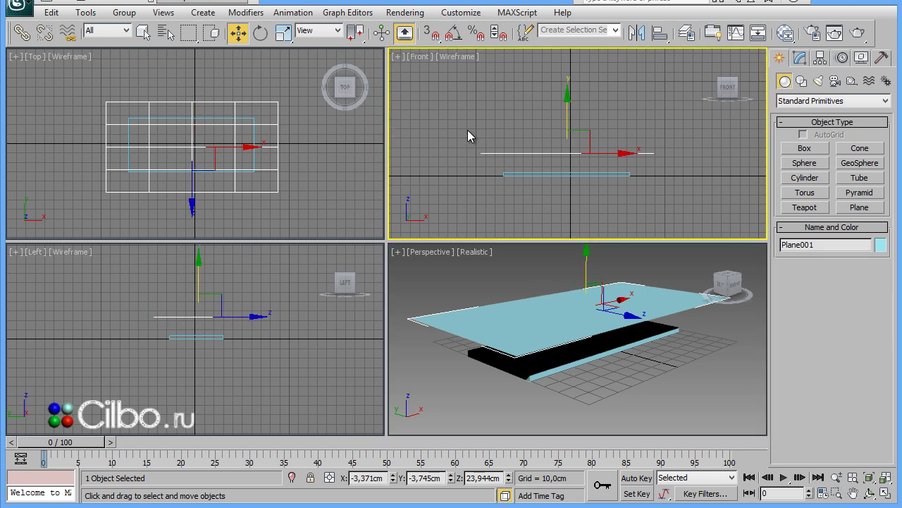
{"action": "left_click_drag", "start_coordinate": [467, 130], "coordinate": [665, 181]}
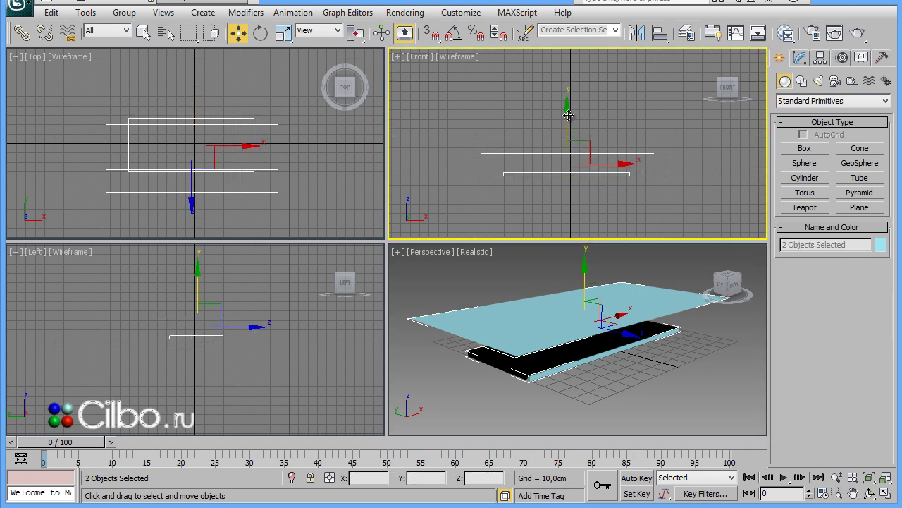
{"action": "left_click_drag", "start_coordinate": [568, 115], "coordinate": [566, 73]}
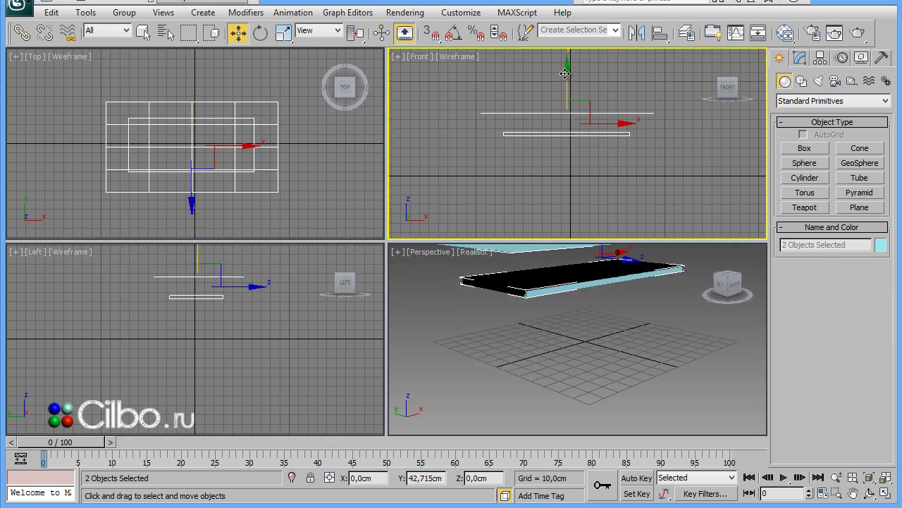
{"action": "right_click", "coordinate": [573, 356]}
{"action": "middle_click_drag", "start_coordinate": [572, 356], "coordinate": [585, 387]}
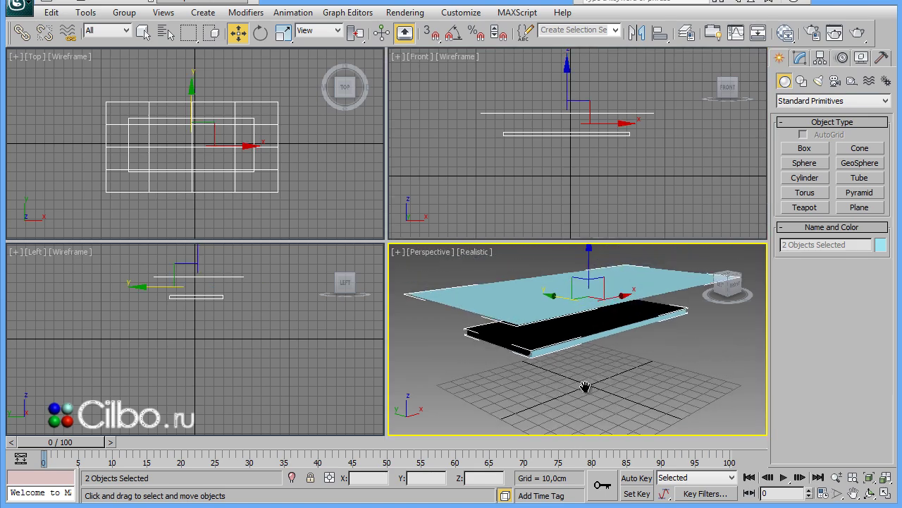
{"action": "key", "text": "alt+w"}
{"action": "scroll", "coordinate": [494, 364], "scroll_direction": "up", "scroll_amount": 2}
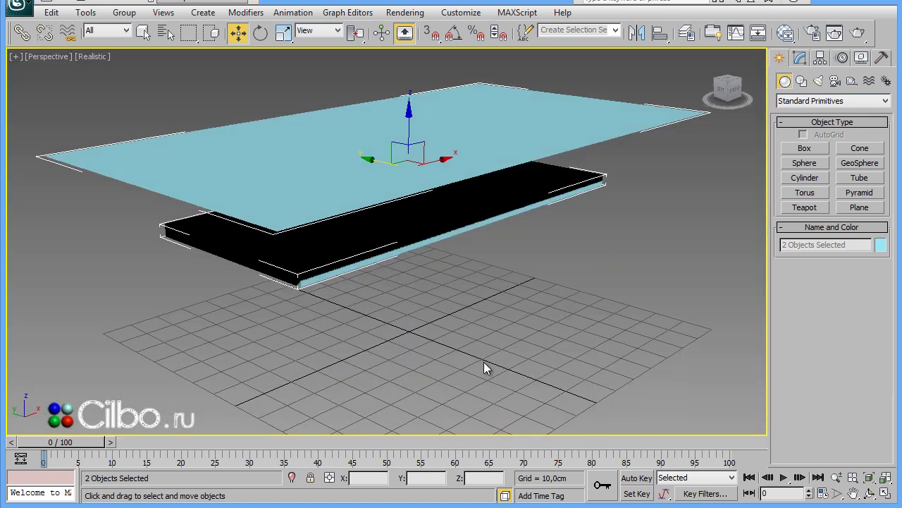
{"action": "scroll", "coordinate": [521, 346], "scroll_direction": "up", "scroll_amount": 2}
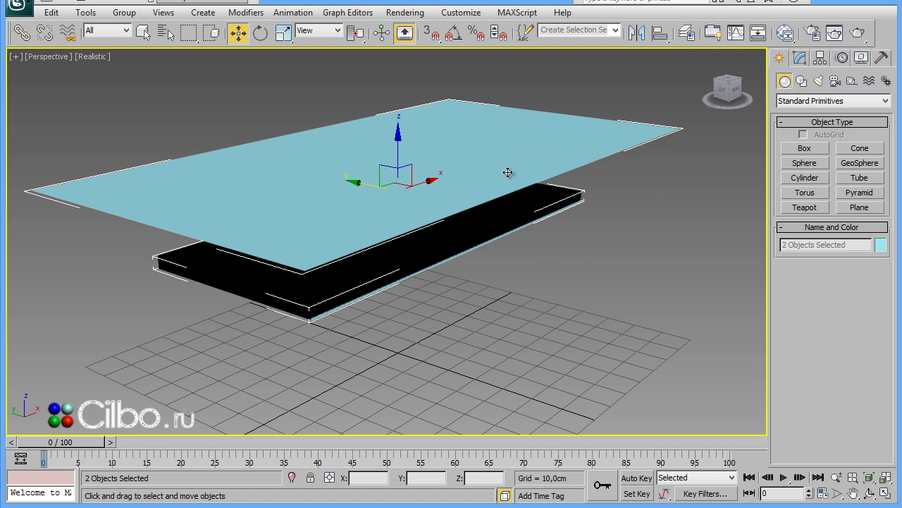
Give Box001 a MassFX RBody modifier with Rigid Body Type Static, then select Plane001.
{"action": "left_click", "coordinate": [562, 207]}
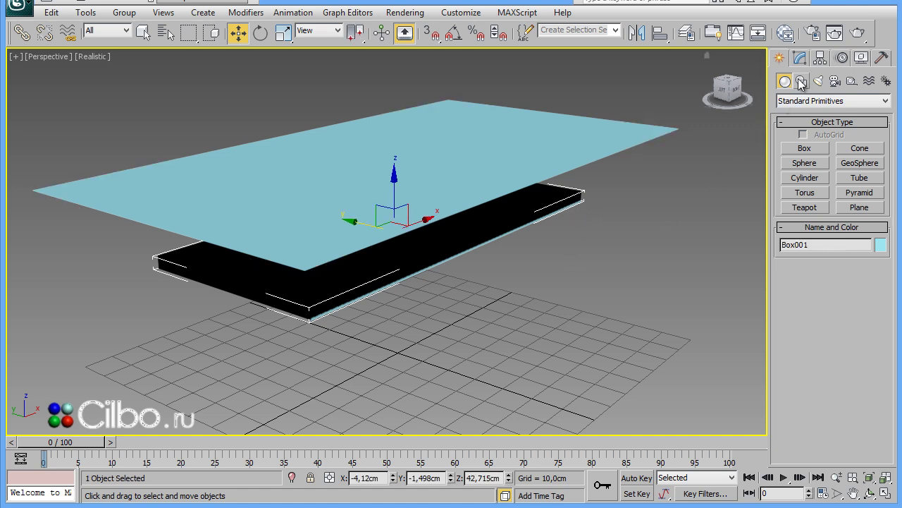
{"action": "left_click", "coordinate": [799, 57]}
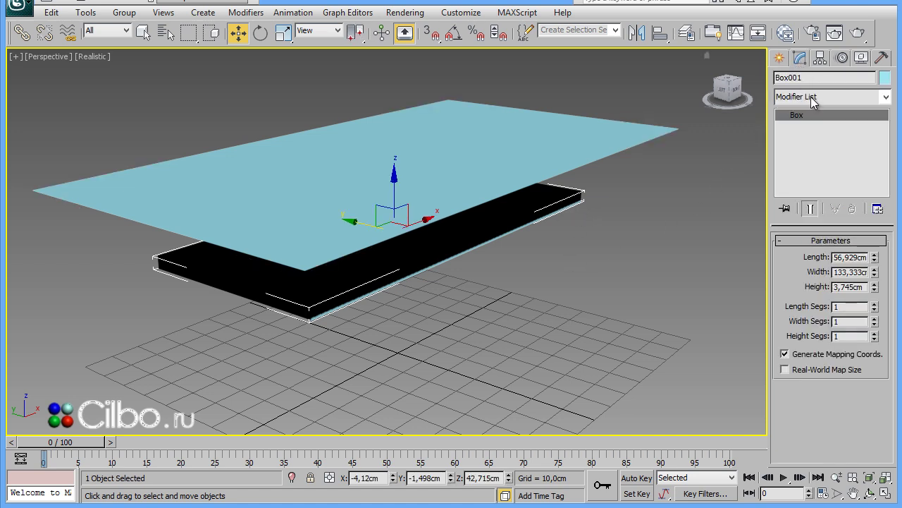
{"action": "left_click", "coordinate": [813, 100]}
{"action": "scroll", "coordinate": [887, 176], "scroll_direction": "down", "scroll_amount": 1}
{"action": "left_click_drag", "start_coordinate": [886, 176], "coordinate": [892, 284]}
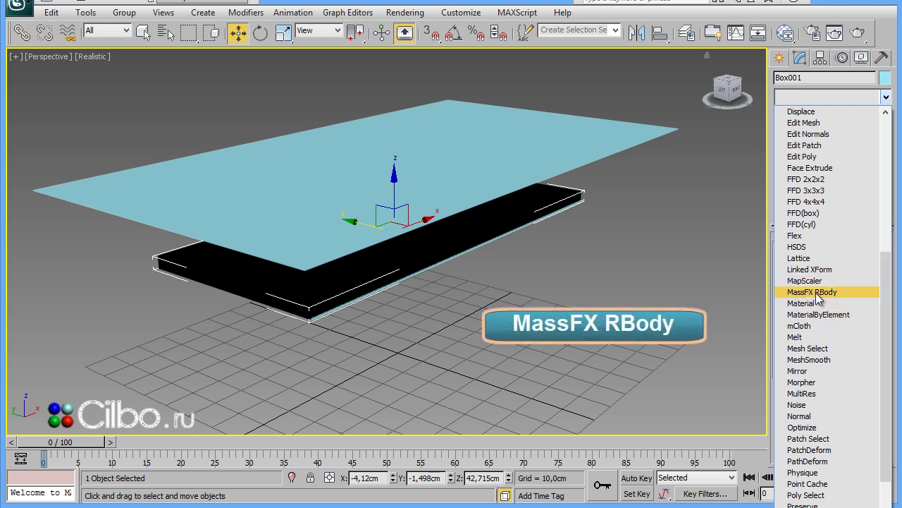
{"action": "left_click", "coordinate": [828, 297]}
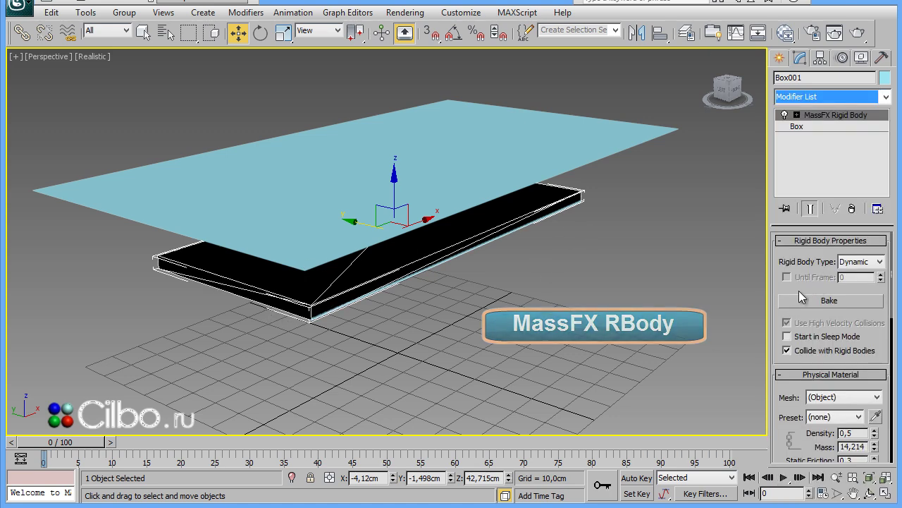
{"action": "left_click_drag", "start_coordinate": [771, 263], "coordinate": [703, 263]}
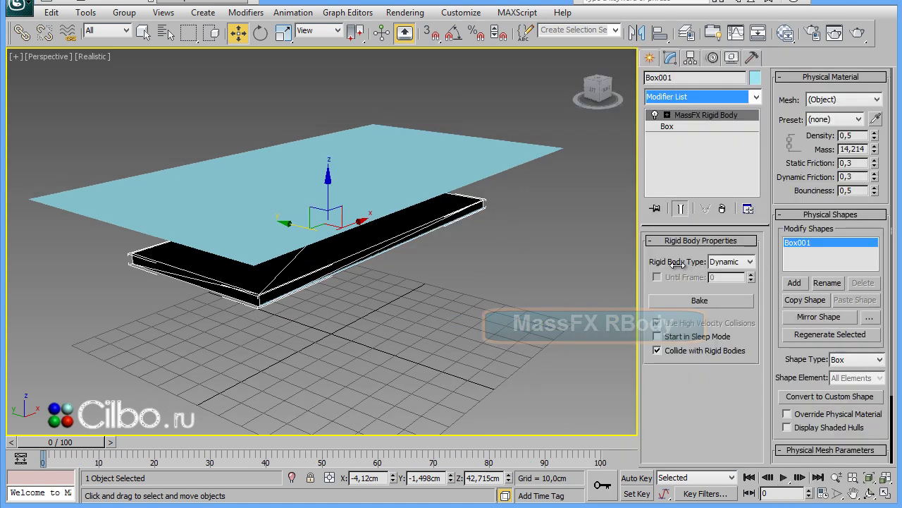
{"action": "left_click", "coordinate": [753, 265]}
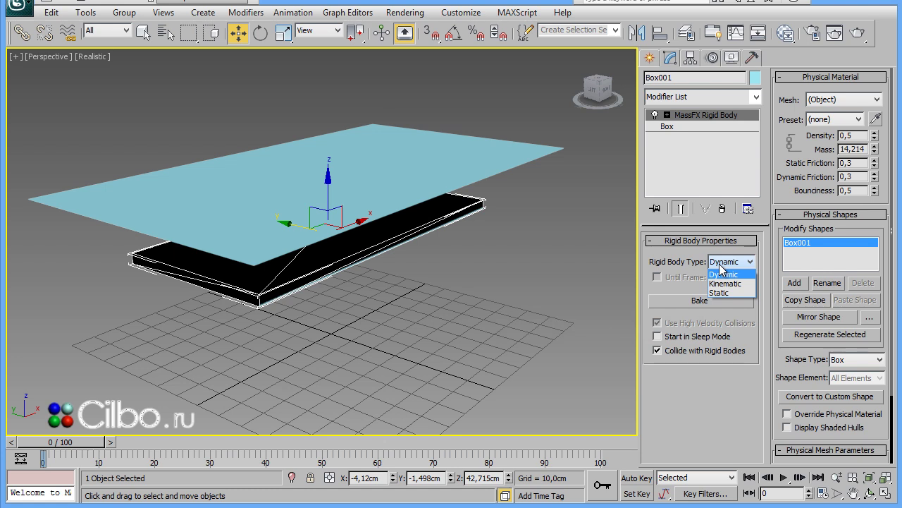
{"action": "left_click", "coordinate": [718, 293]}
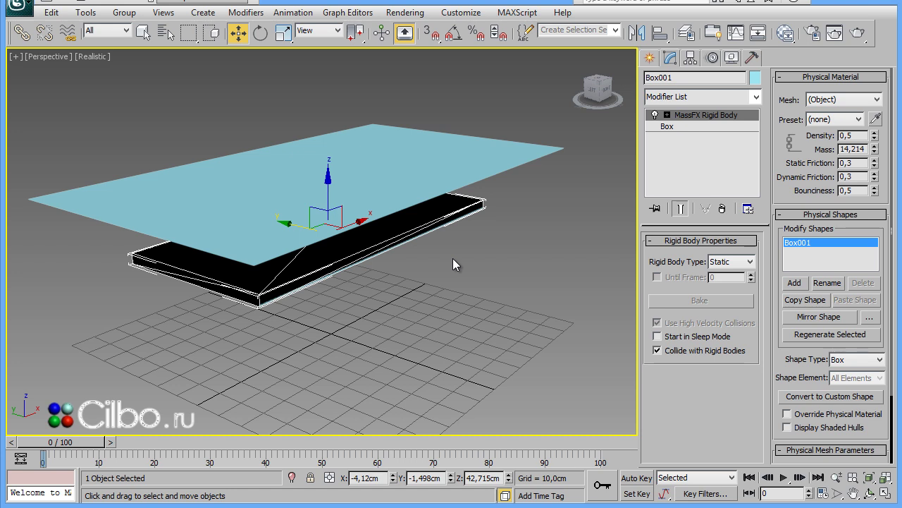
{"action": "left_click", "coordinate": [505, 162]}
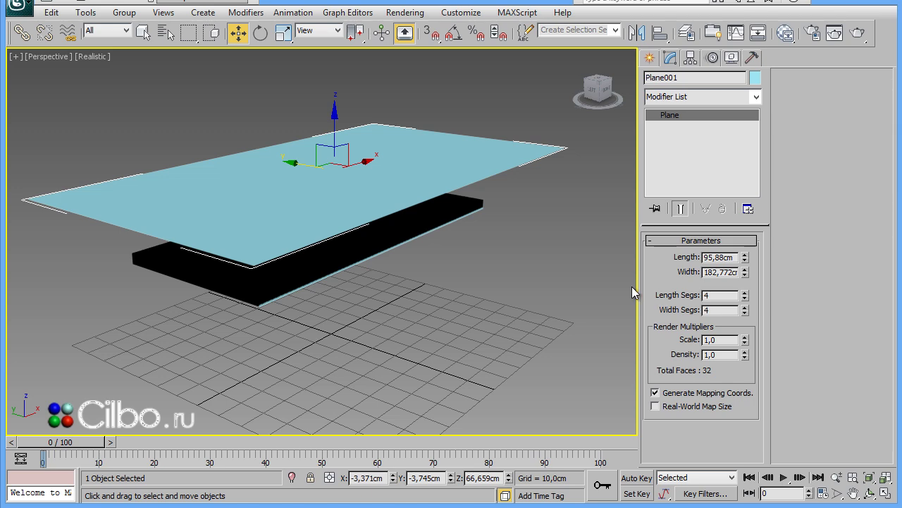
Give Plane001 40 length and 60 width segments (4800 faces), with edged faces shown.
{"action": "key", "text": "F4"}
{"action": "middle_click_drag", "start_coordinate": [550, 210], "coordinate": [545, 275]}
{"action": "middle_click_drag", "start_coordinate": [486, 342], "coordinate": [492, 299]}
{"action": "type", "text": "0"}
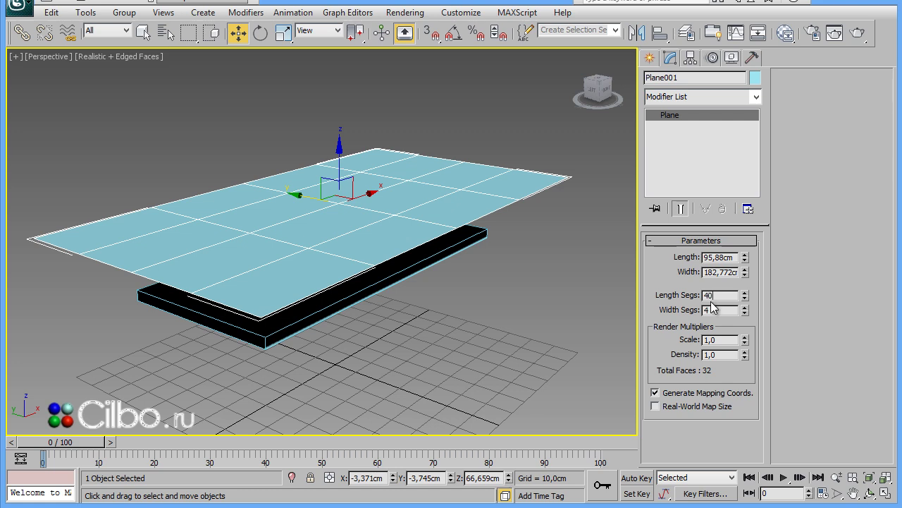
{"action": "key", "text": "Tab"}
{"action": "type", "text": "60"}
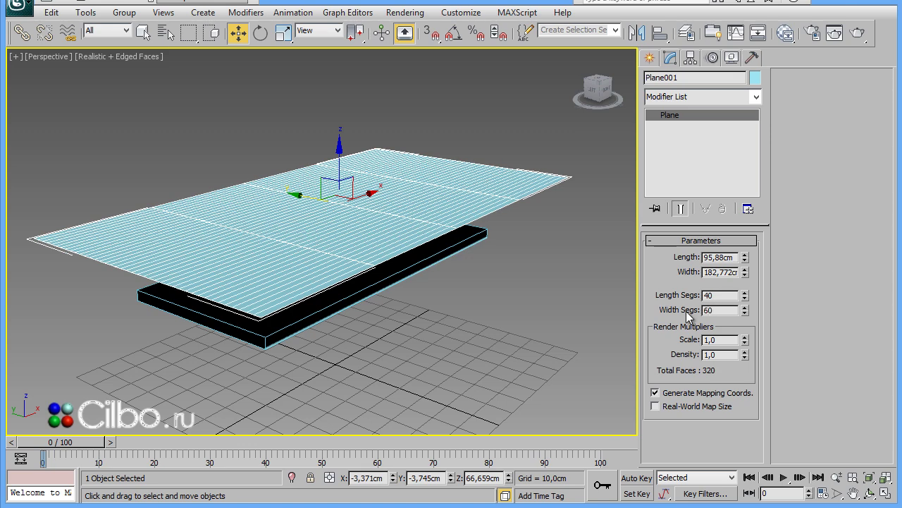
{"action": "key", "text": "Return"}
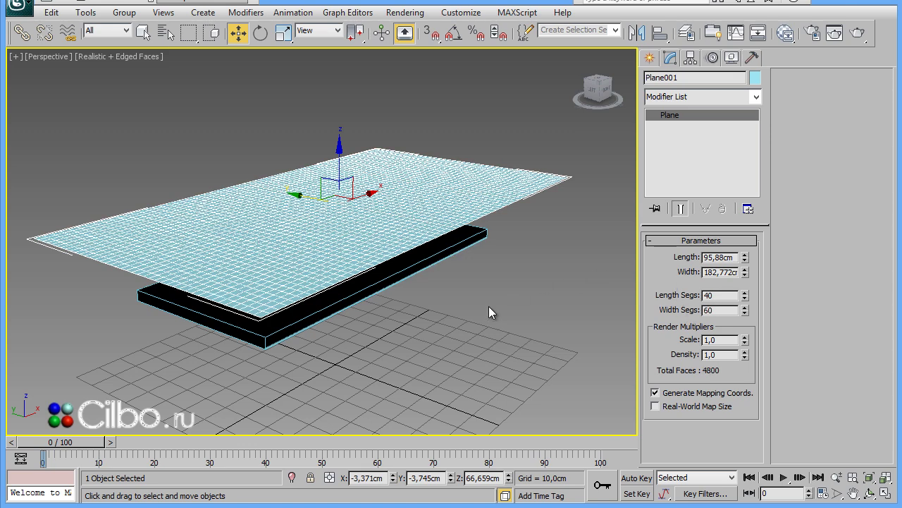
{"action": "mouse_move", "coordinate": [497, 301]}
{"action": "middle_mouse_down", "text": "alt"}
{"action": "mouse_move", "coordinate": [500, 337]}
{"action": "mouse_move", "coordinate": [493, 291]}
{"action": "mouse_move", "coordinate": [509, 291]}
{"action": "mouse_move", "coordinate": [497, 306]}
{"action": "middle_mouse_up", "text": "alt"}
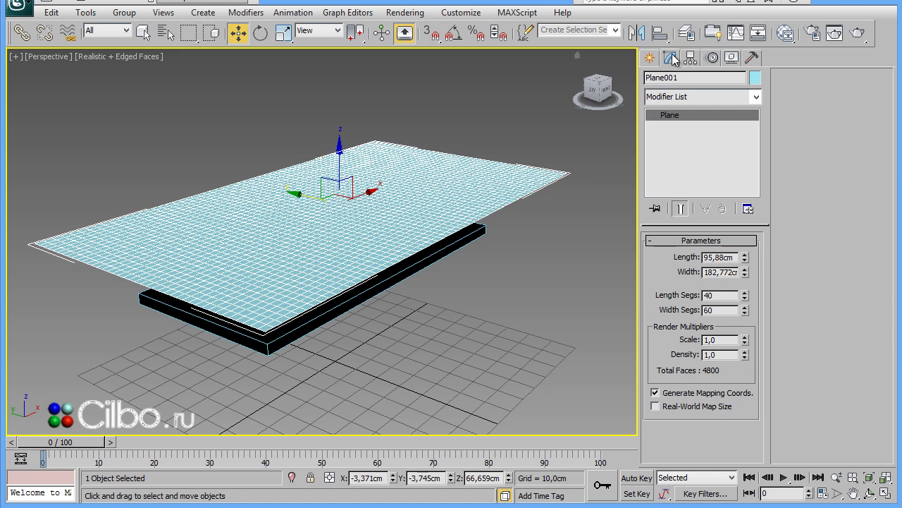
Add an mCloth modifier to Plane001 from the Modifier List.
{"action": "left_click", "coordinate": [691, 97]}
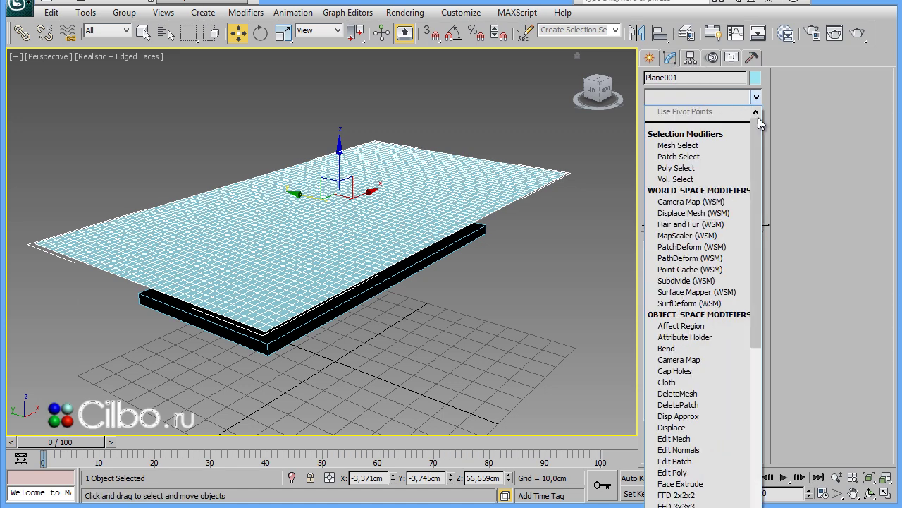
{"action": "left_click_drag", "start_coordinate": [756, 132], "coordinate": [759, 280]}
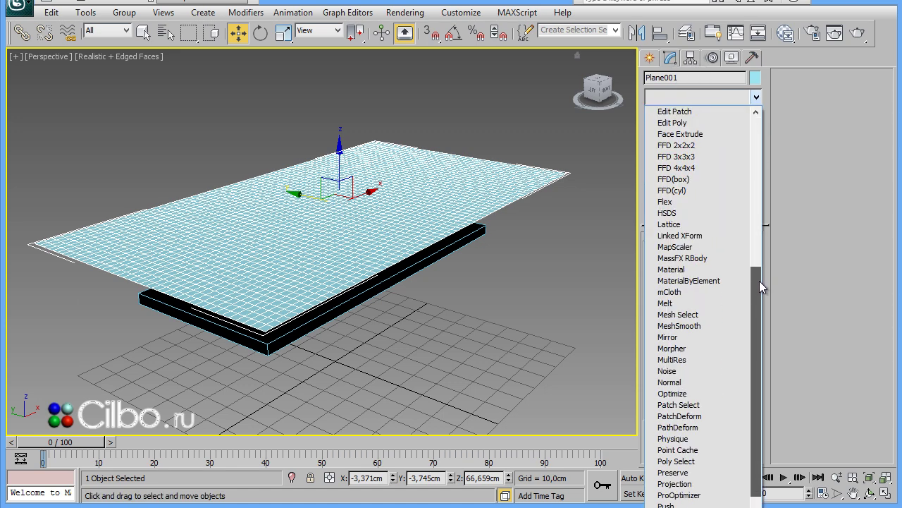
{"action": "left_click", "coordinate": [665, 293]}
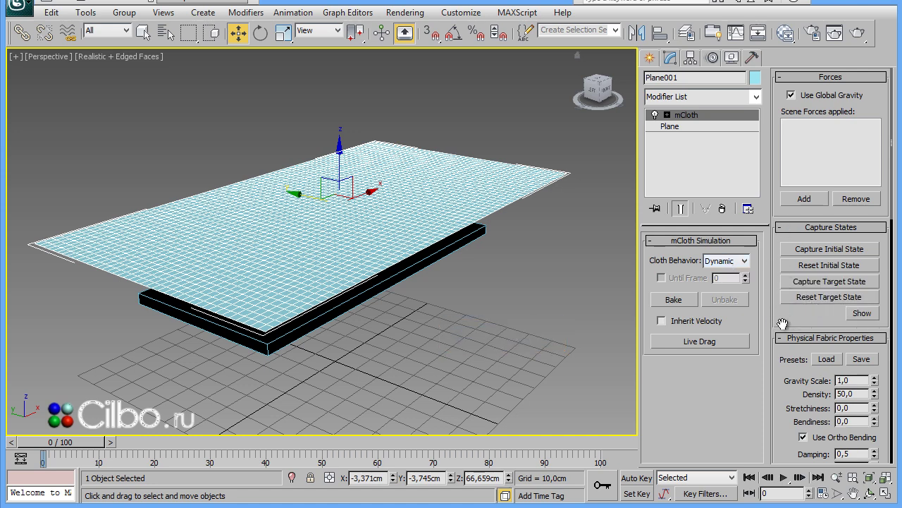
Set mCloth Gravity Scale to 7,0, enable Use Ortho Bending, and raise Bendiness to 0,5.
{"action": "mouse_move", "coordinate": [780, 320]}
{"action": "left_mouse_down"}
{"action": "mouse_move", "coordinate": [789, 129]}
{"action": "mouse_move", "coordinate": [785, 145]}
{"action": "left_mouse_up"}
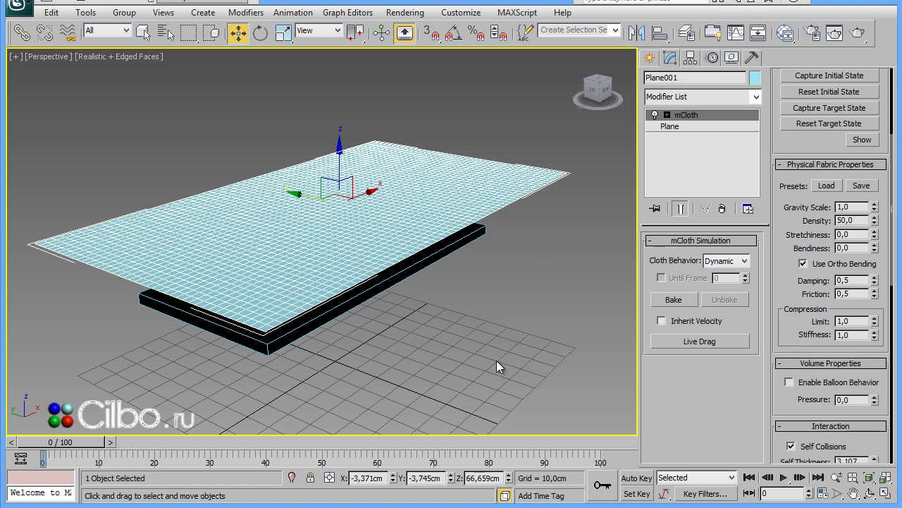
{"action": "left_click", "coordinate": [874, 204]}
{"action": "left_click", "coordinate": [801, 262]}
{"action": "left_click", "coordinate": [874, 245]}
{"action": "left_click", "coordinate": [874, 245]}
Bake the mCloth simulation and scrub the timeline to review the tablecloth drape.
{"action": "left_click", "coordinate": [674, 300]}
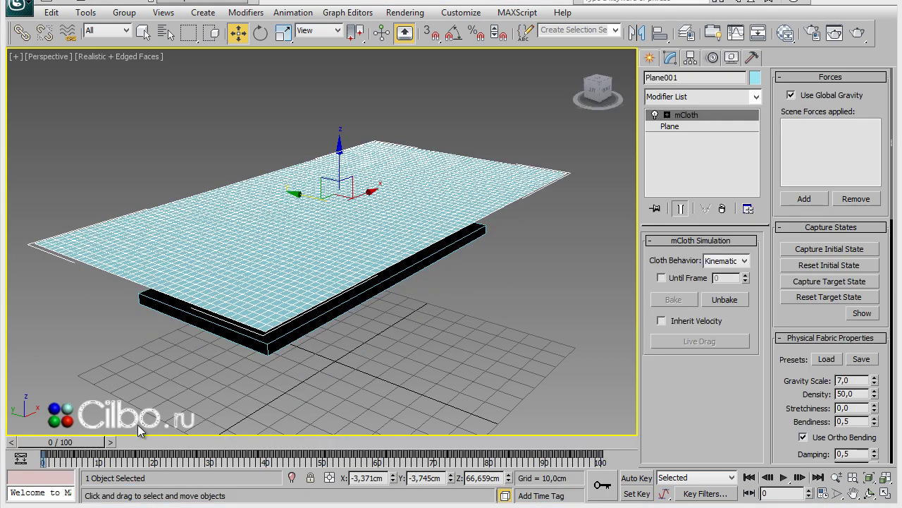
{"action": "left_click_drag", "start_coordinate": [74, 445], "coordinate": [548, 442]}
{"action": "key", "text": "w"}
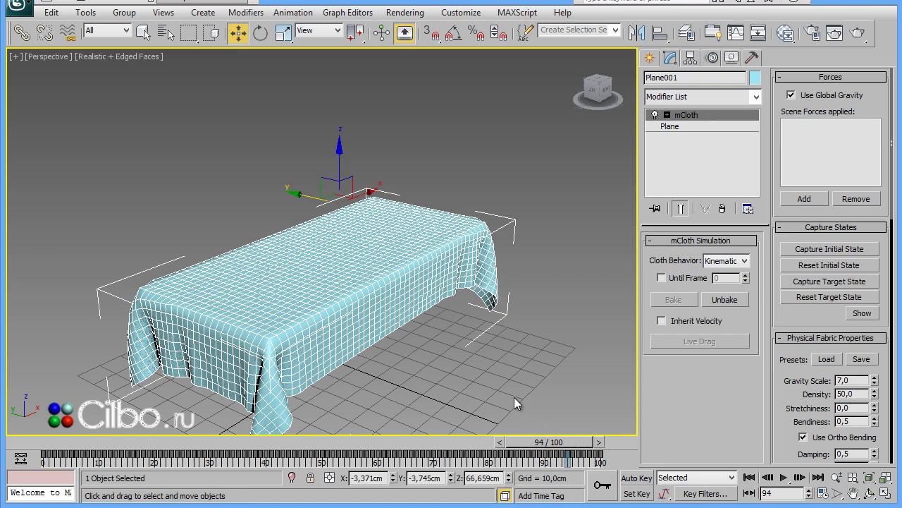
{"action": "mouse_move", "coordinate": [505, 368]}
{"action": "middle_mouse_down", "text": "alt"}
{"action": "mouse_move", "coordinate": [483, 376]}
{"action": "mouse_move", "coordinate": [451, 346]}
{"action": "mouse_move", "coordinate": [383, 353]}
{"action": "mouse_move", "coordinate": [429, 375]}
{"action": "mouse_move", "coordinate": [540, 322]}
{"action": "mouse_move", "coordinate": [560, 352]}
{"action": "mouse_move", "coordinate": [463, 373]}
{"action": "mouse_move", "coordinate": [468, 333]}
{"action": "mouse_move", "coordinate": [459, 334]}
{"action": "mouse_move", "coordinate": [455, 343]}
{"action": "mouse_move", "coordinate": [515, 320]}
{"action": "mouse_move", "coordinate": [545, 334]}
{"action": "mouse_move", "coordinate": [526, 346]}
{"action": "mouse_move", "coordinate": [473, 341]}
{"action": "mouse_move", "coordinate": [493, 334]}
{"action": "middle_mouse_up", "text": "alt"}
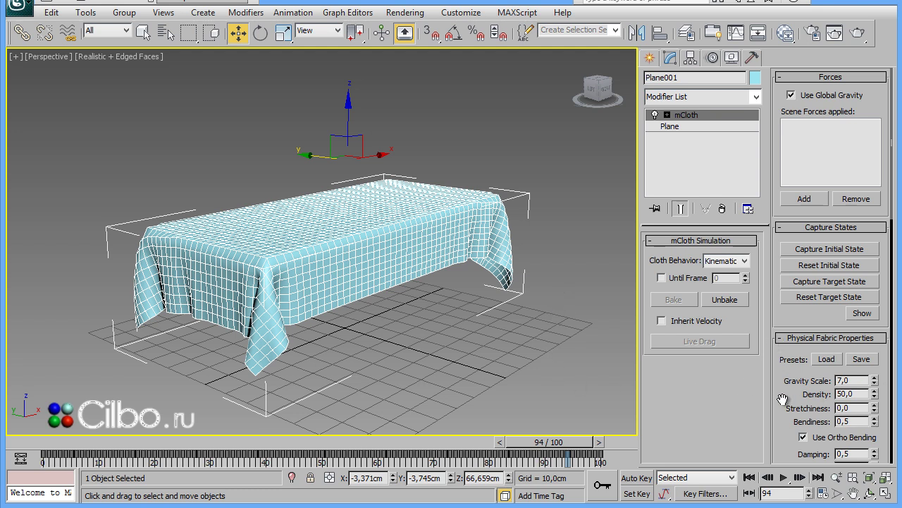
{"action": "left_click_drag", "start_coordinate": [782, 400], "coordinate": [779, 262]}
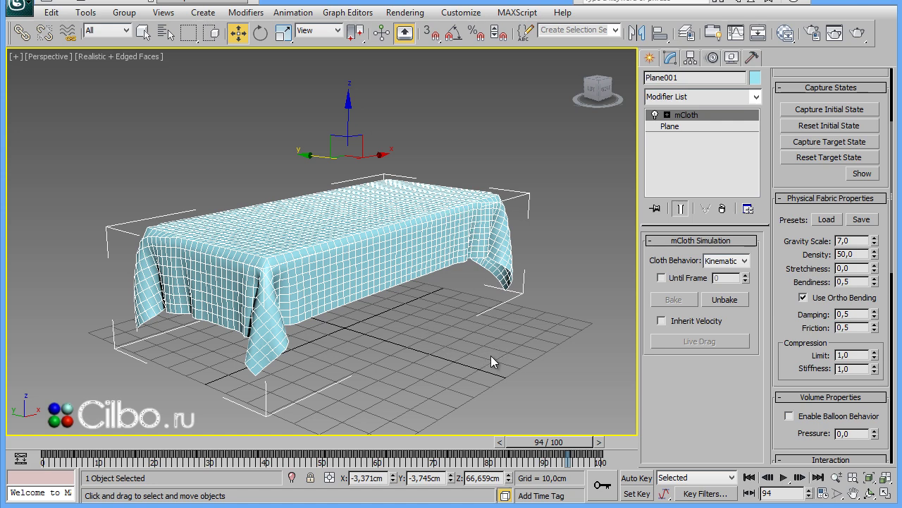
{"action": "middle_click_drag", "start_coordinate": [495, 353], "coordinate": [512, 332]}
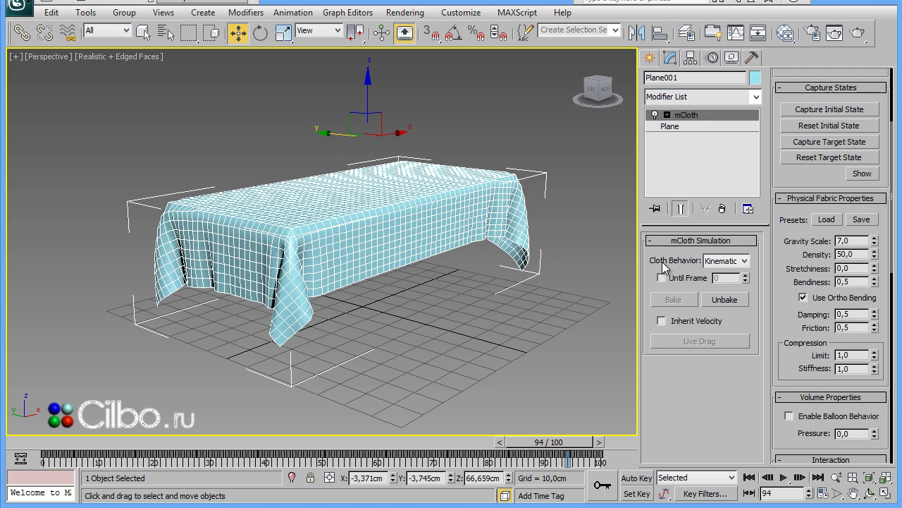
Unbake the cloth and shift Plane001 left along X so it overhangs the box.
{"action": "left_click", "coordinate": [722, 299]}
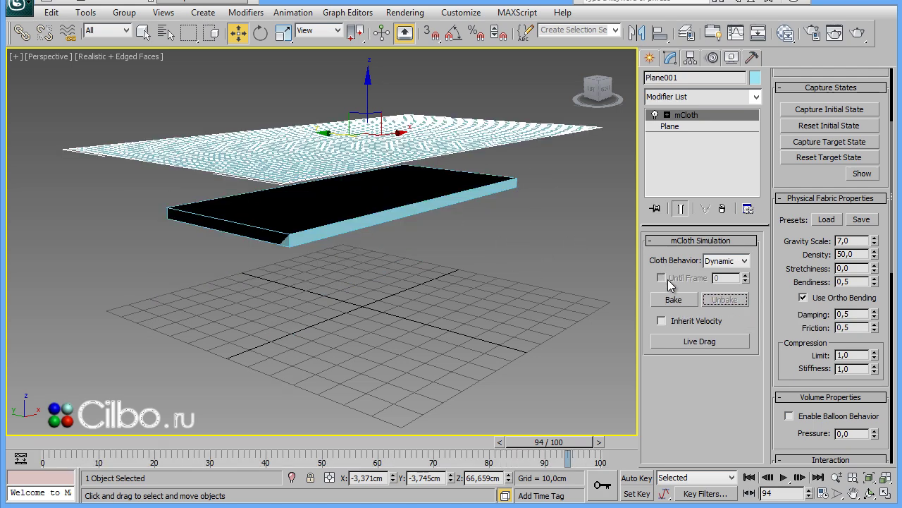
{"action": "middle_click_drag", "start_coordinate": [528, 260], "coordinate": [519, 320]}
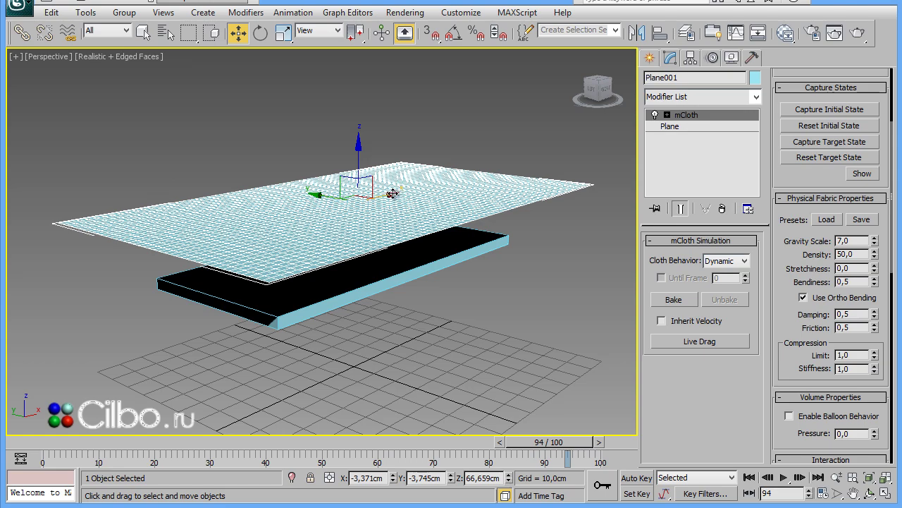
{"action": "left_click_drag", "start_coordinate": [392, 193], "coordinate": [258, 256]}
{"action": "middle_click_drag", "start_coordinate": [451, 382], "coordinate": [517, 340]}
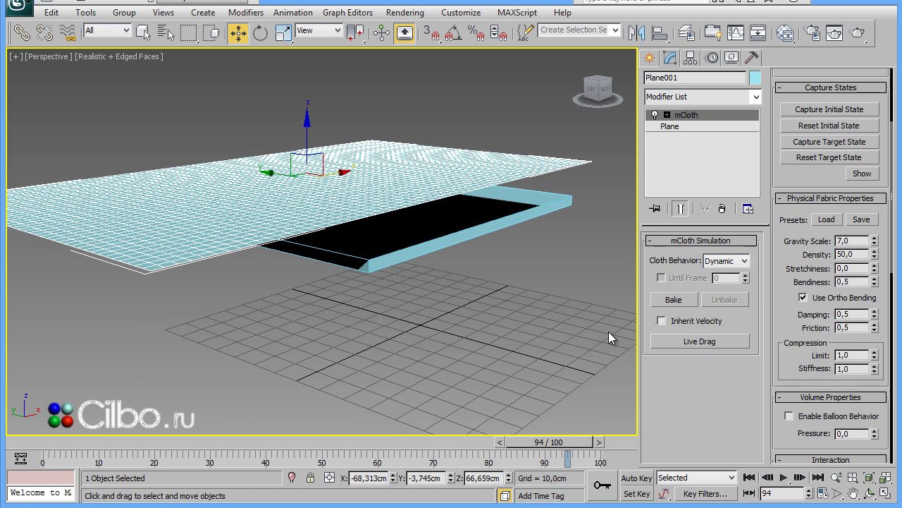
{"action": "left_click_drag", "start_coordinate": [791, 329], "coordinate": [789, 339]}
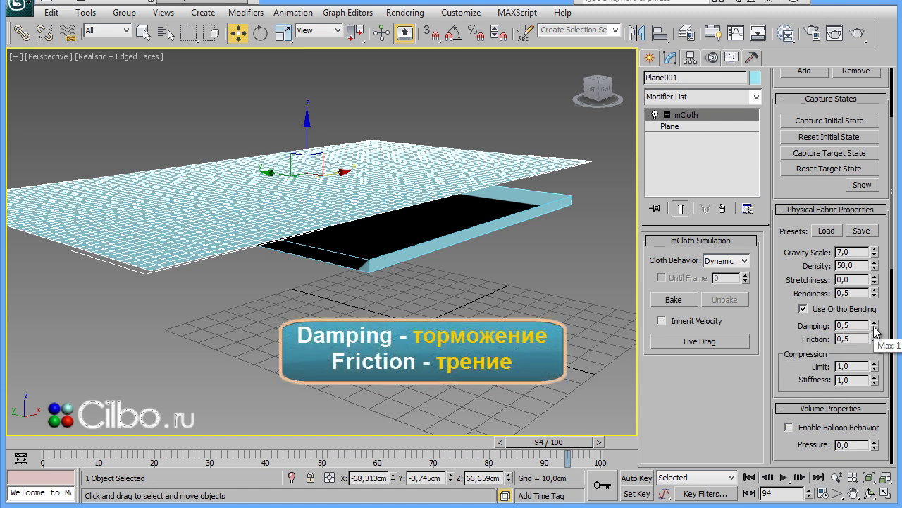
Zero Damping and Friction, rebake, and cancel partway, keeping the cloth sliding off by frame 27.
{"action": "right_click", "coordinate": [875, 329]}
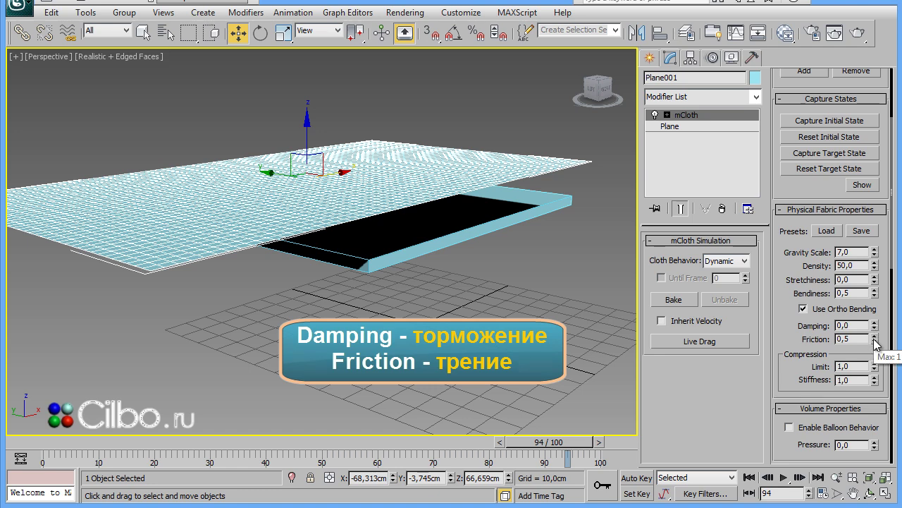
{"action": "right_click", "coordinate": [876, 342]}
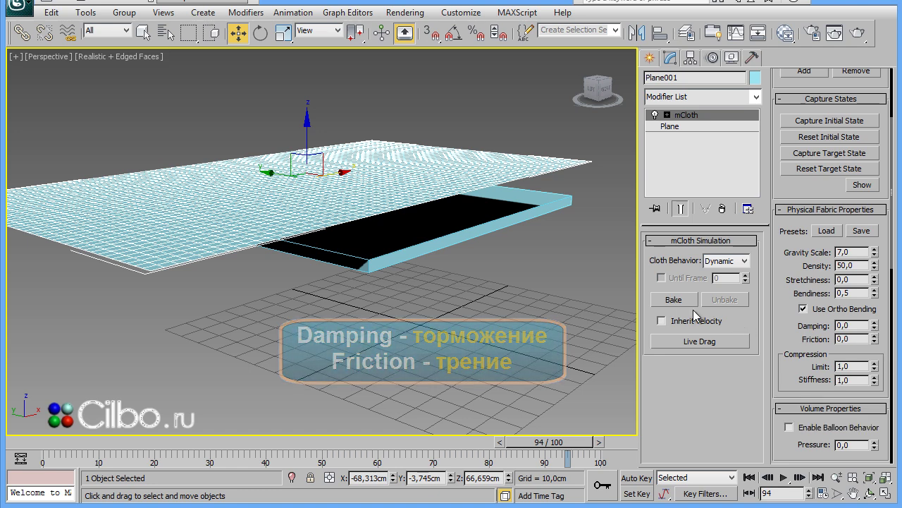
{"action": "left_click", "coordinate": [675, 300]}
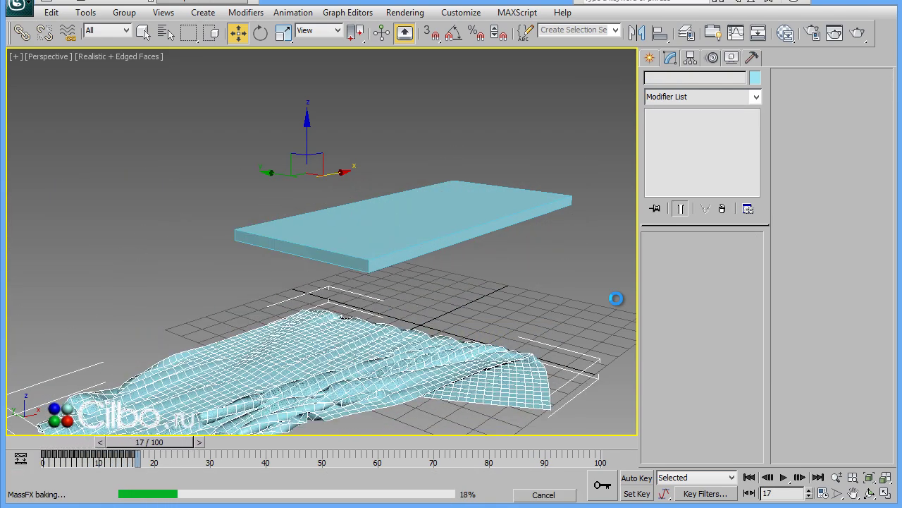
{"action": "left_click", "coordinate": [544, 495]}
{"action": "left_click", "coordinate": [457, 357]}
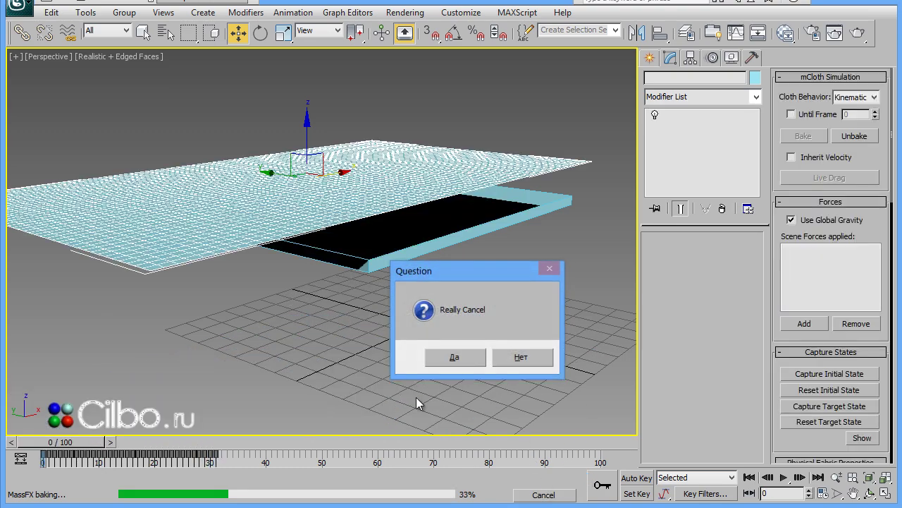
{"action": "left_click_drag", "start_coordinate": [56, 446], "coordinate": [201, 447]}
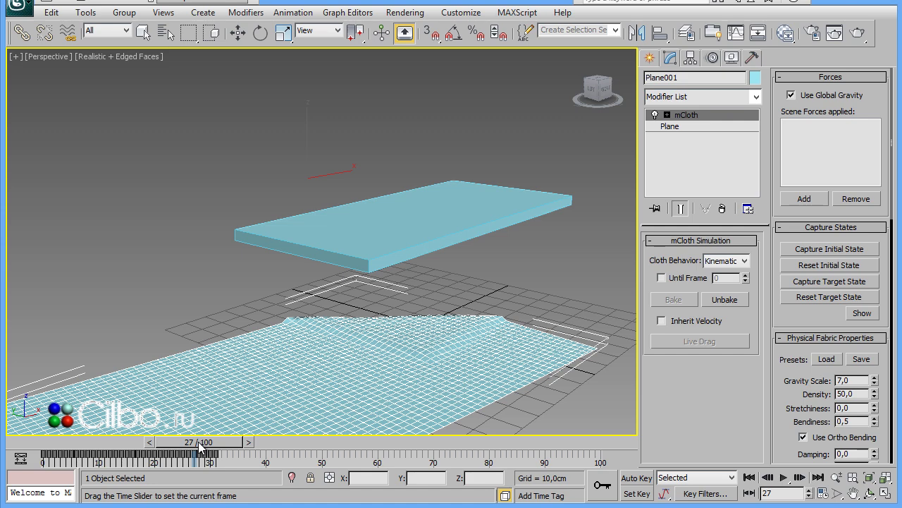
Bring Damping and Friction to 0,5, then unbake the previous cloth simulation.
{"action": "key", "text": "w"}
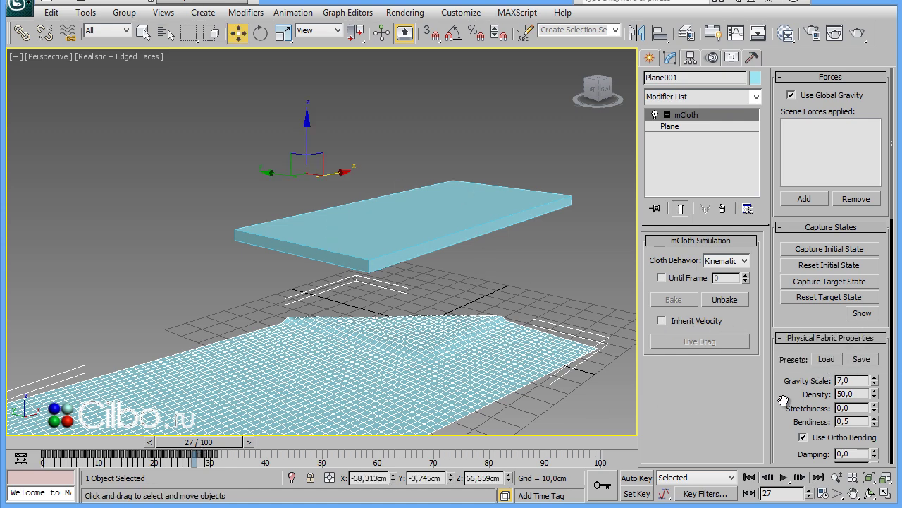
{"action": "left_click_drag", "start_coordinate": [783, 401], "coordinate": [793, 245]}
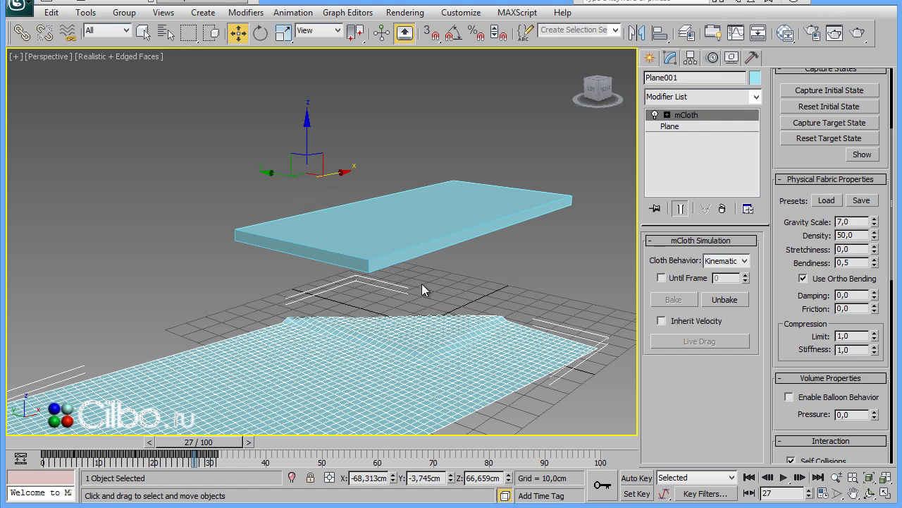
{"action": "left_click", "coordinate": [875, 292]}
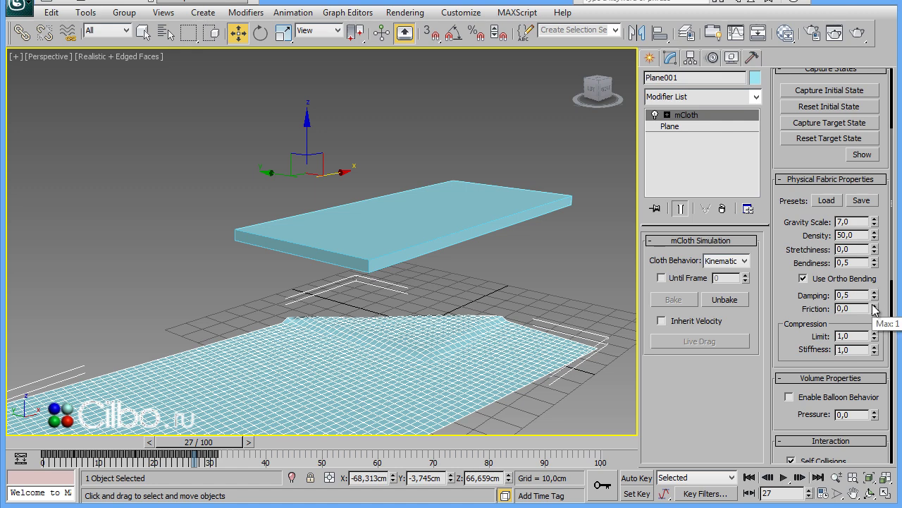
{"action": "left_click", "coordinate": [874, 306]}
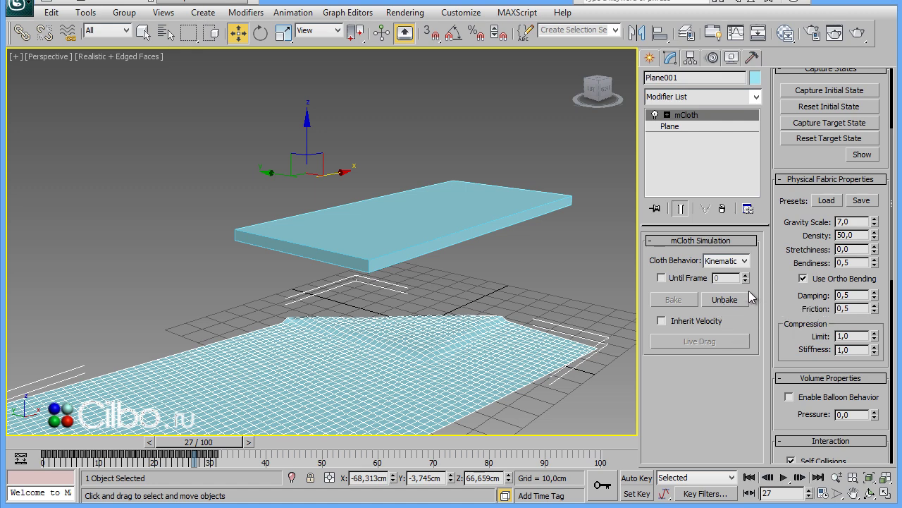
{"action": "left_click", "coordinate": [727, 299]}
Bake the cloth, cancel it partway, then scrub to frame 26 and orbit to inspect the drape.
{"action": "left_click", "coordinate": [673, 299]}
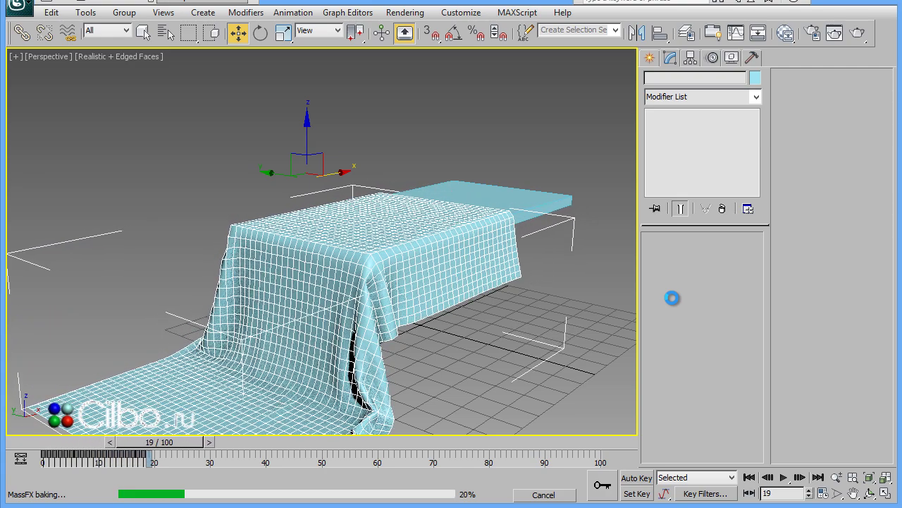
{"action": "left_click", "coordinate": [540, 493]}
{"action": "left_click", "coordinate": [456, 357]}
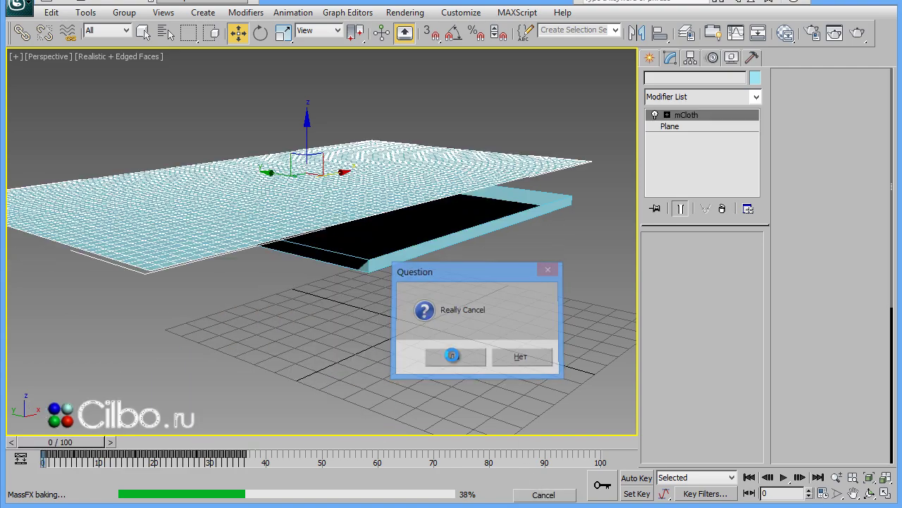
{"action": "left_click_drag", "start_coordinate": [81, 444], "coordinate": [220, 443]}
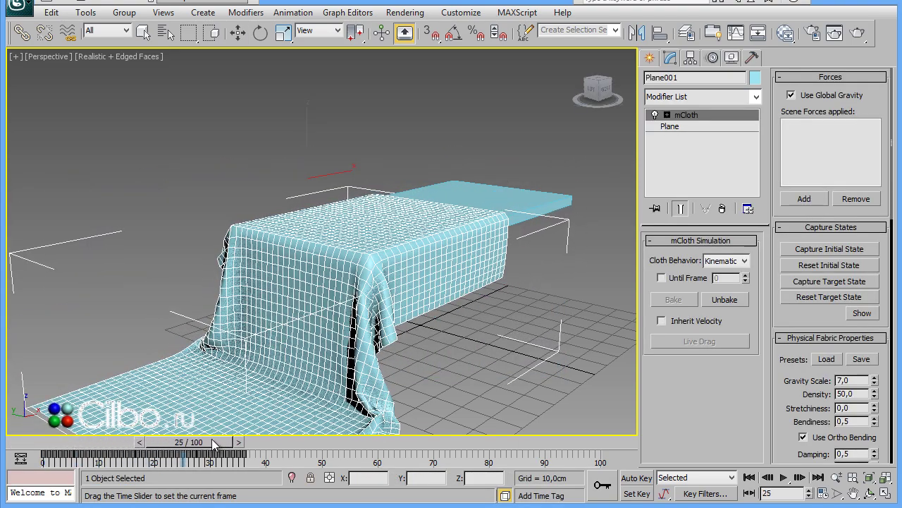
{"action": "key", "text": "w"}
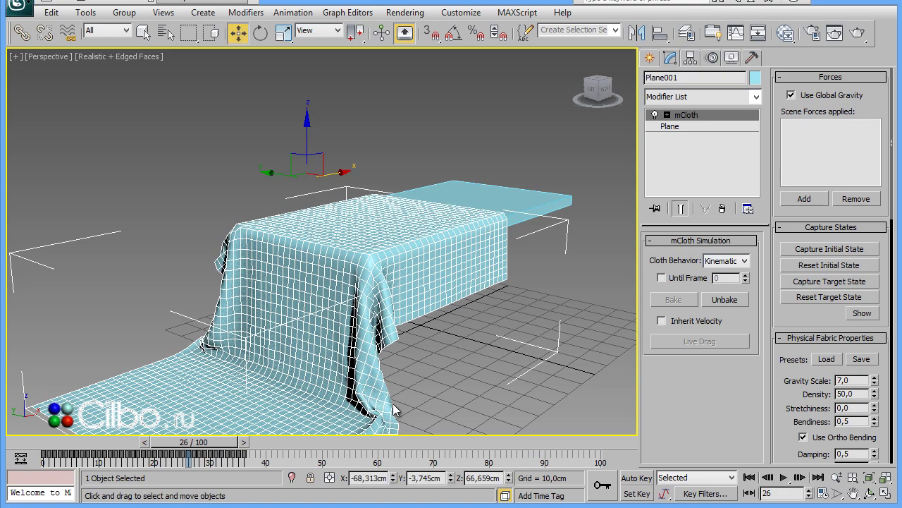
{"action": "mouse_move", "coordinate": [484, 381]}
{"action": "middle_mouse_down", "text": "alt"}
{"action": "mouse_move", "coordinate": [423, 391]}
{"action": "mouse_move", "coordinate": [459, 299]}
{"action": "mouse_move", "coordinate": [534, 374]}
{"action": "mouse_move", "coordinate": [509, 404]}
{"action": "mouse_move", "coordinate": [428, 381]}
{"action": "mouse_move", "coordinate": [373, 387]}
{"action": "middle_mouse_up", "text": "alt"}
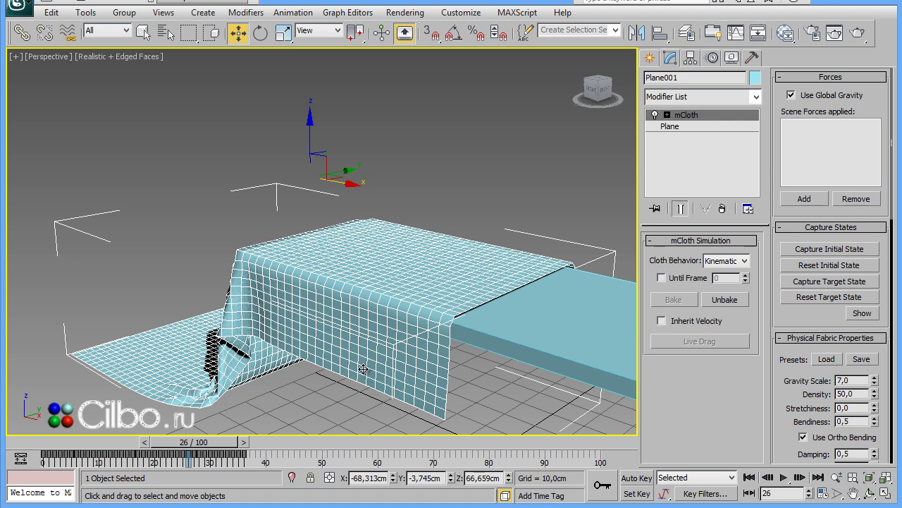
{"action": "mouse_move", "coordinate": [350, 391]}
{"action": "middle_mouse_down", "text": "alt"}
{"action": "mouse_move", "coordinate": [388, 364]}
{"action": "mouse_move", "coordinate": [424, 369]}
{"action": "mouse_move", "coordinate": [450, 390]}
{"action": "mouse_move", "coordinate": [464, 378]}
{"action": "middle_mouse_up", "text": "alt"}
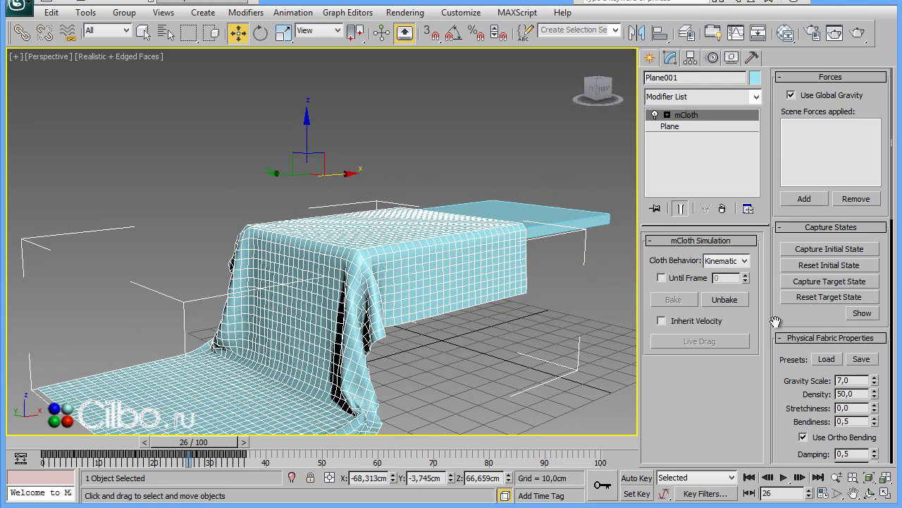
{"action": "scroll", "coordinate": [775, 322], "scroll_direction": "down", "scroll_amount": 4}
{"action": "scroll", "coordinate": [776, 323], "scroll_direction": "down", "scroll_amount": 1}
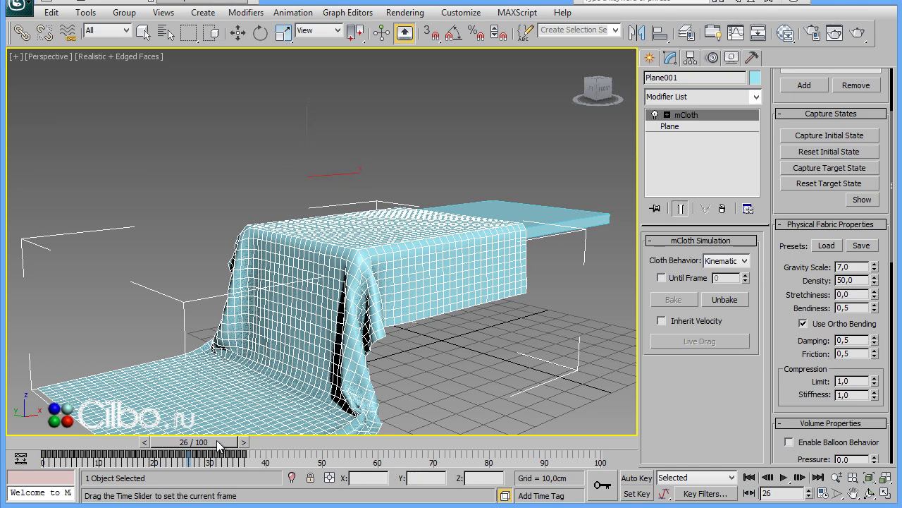
{"action": "left_click_drag", "start_coordinate": [218, 442], "coordinate": [219, 442]}
{"action": "key", "text": "w"}
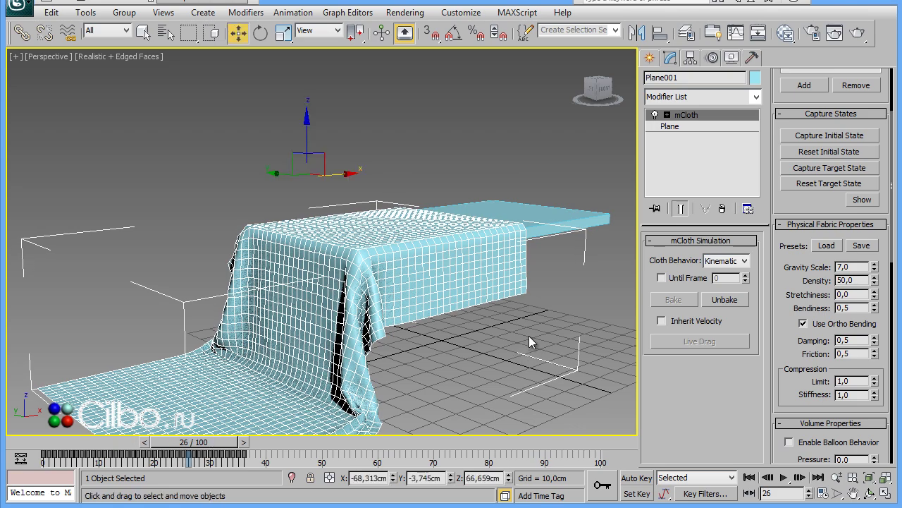
{"action": "mouse_move", "coordinate": [519, 352]}
{"action": "middle_mouse_down", "text": "alt"}
{"action": "mouse_move", "coordinate": [387, 361]}
{"action": "mouse_move", "coordinate": [366, 341]}
{"action": "middle_mouse_up", "text": "alt"}
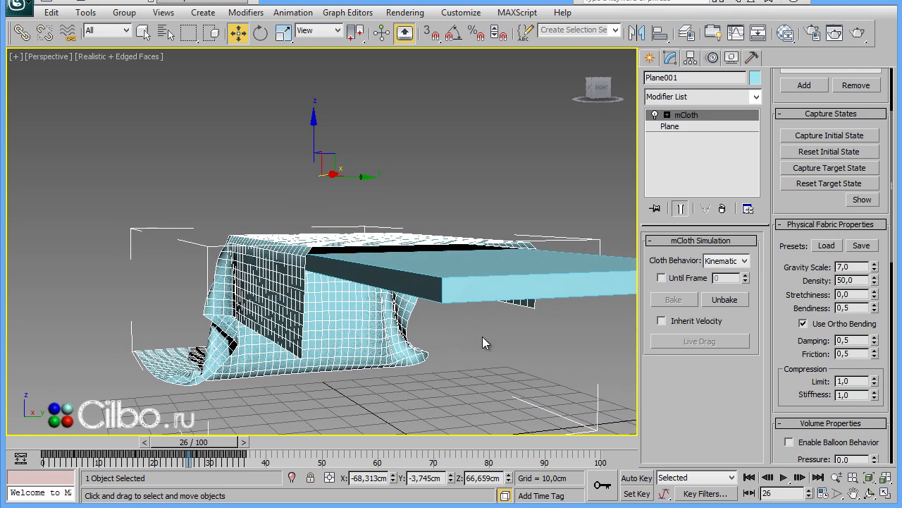
{"action": "scroll", "coordinate": [482, 334], "scroll_direction": "up", "scroll_amount": 3}
{"action": "scroll", "coordinate": [468, 289], "scroll_direction": "up", "scroll_amount": 3}
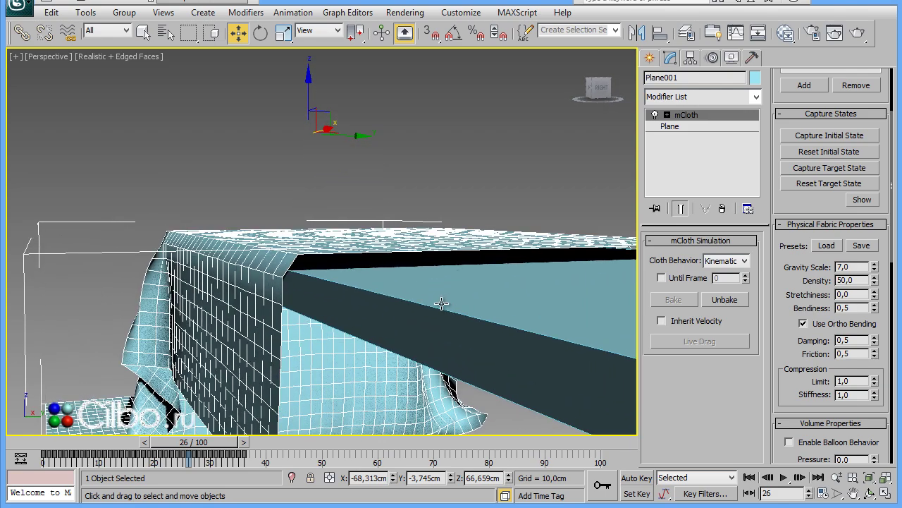
{"action": "scroll", "coordinate": [441, 303], "scroll_direction": "up", "scroll_amount": 2}
{"action": "scroll", "coordinate": [409, 296], "scroll_direction": "up", "scroll_amount": 2}
{"action": "scroll", "coordinate": [391, 288], "scroll_direction": "down", "scroll_amount": 2}
{"action": "scroll", "coordinate": [397, 295], "scroll_direction": "up", "scroll_amount": 1}
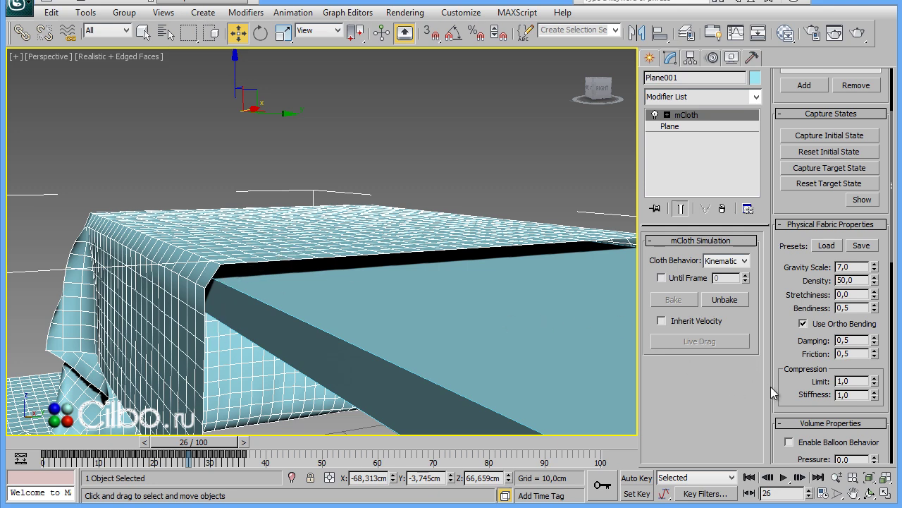
Lower Collide to Rigid Objects Thickness from 3,107 to 1,507 in the Interaction rollout.
{"action": "scroll", "coordinate": [781, 353], "scroll_direction": "down", "scroll_amount": 3}
{"action": "scroll", "coordinate": [781, 352], "scroll_direction": "down", "scroll_amount": 2}
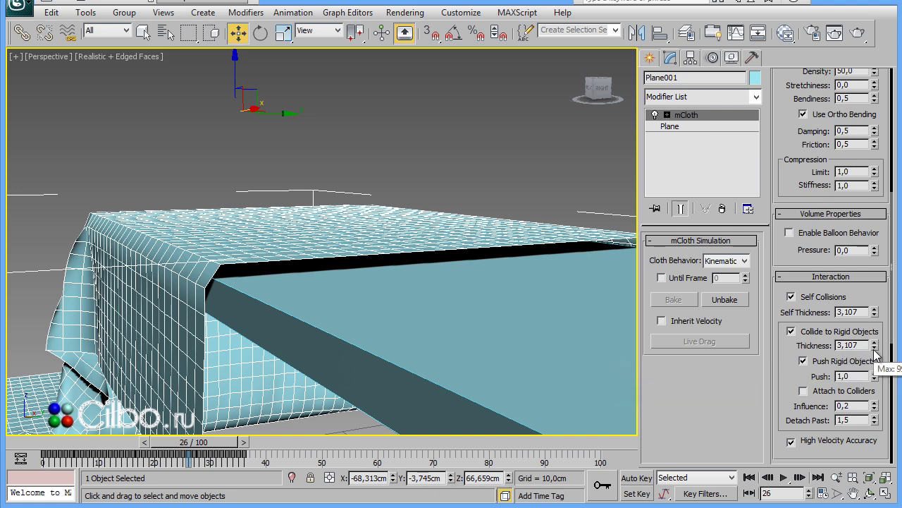
{"action": "mouse_move", "coordinate": [874, 345]}
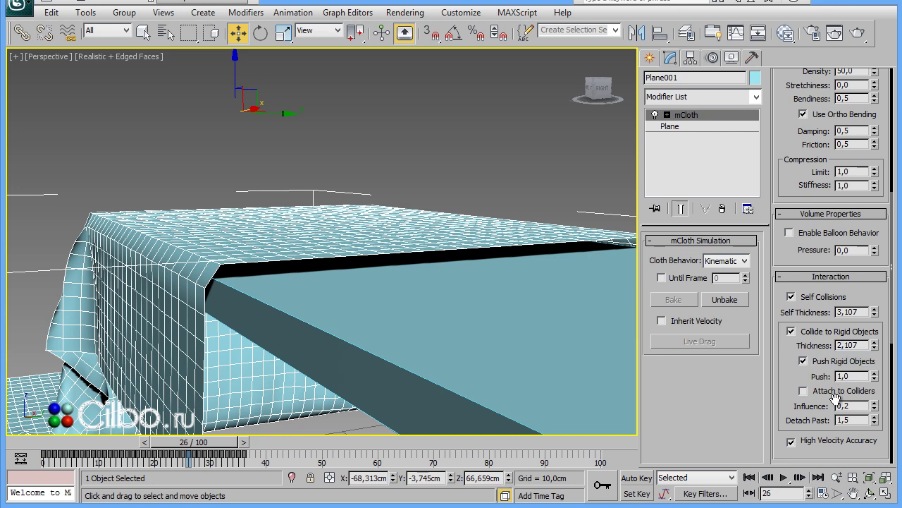
{"action": "left_click", "coordinate": [874, 348]}
Unbake and rebake the cloth at 1,507 thickness, stopping partway and checking frame 11.
{"action": "left_click", "coordinate": [732, 299]}
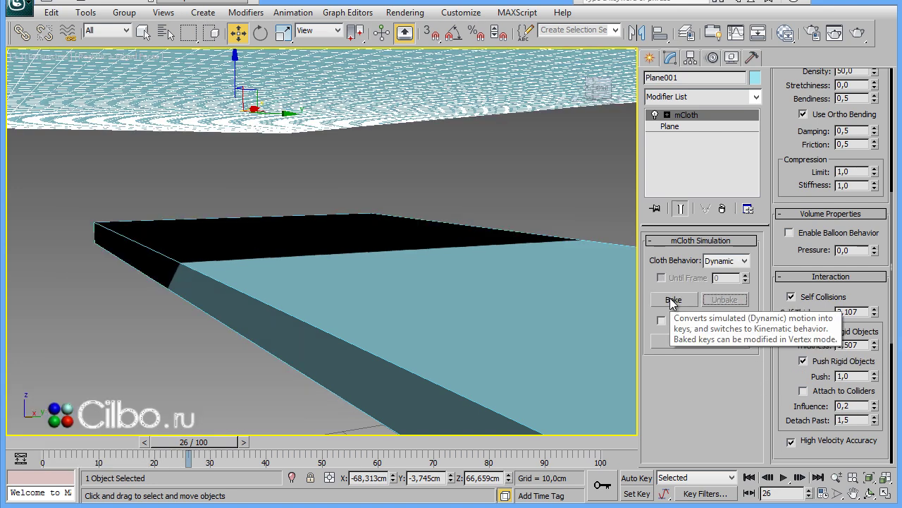
{"action": "left_click", "coordinate": [673, 300]}
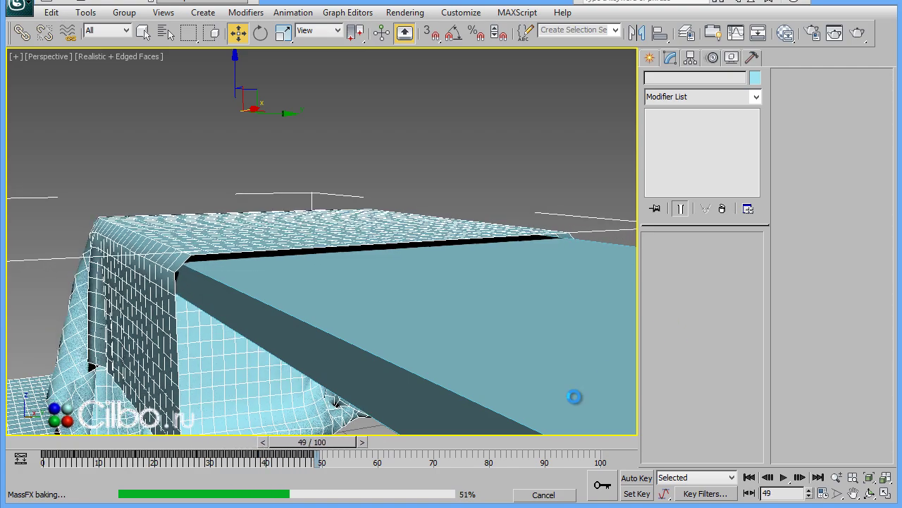
{"action": "left_click", "coordinate": [535, 495]}
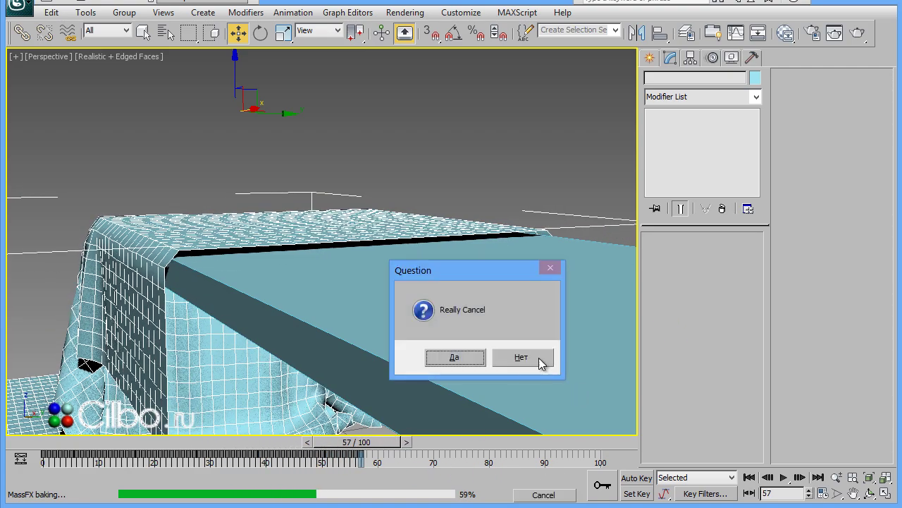
{"action": "left_click", "coordinate": [455, 358]}
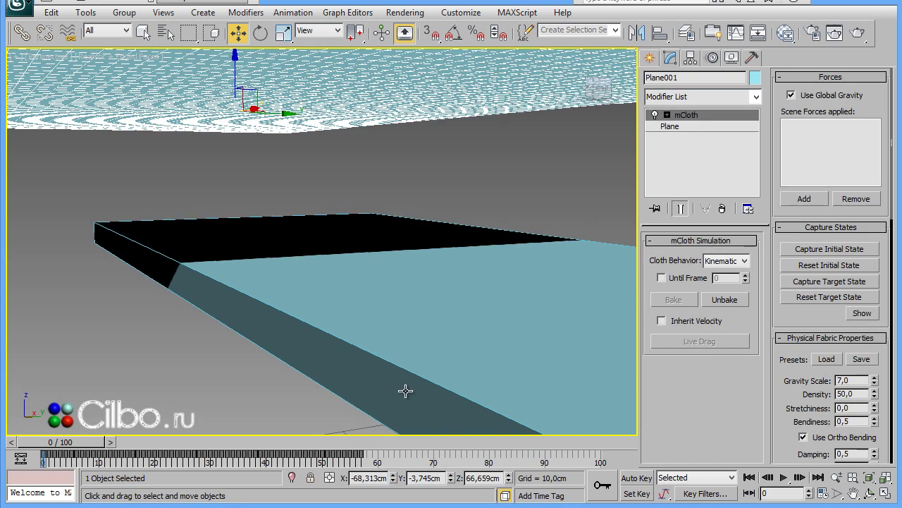
{"action": "left_click_drag", "start_coordinate": [78, 443], "coordinate": [139, 443]}
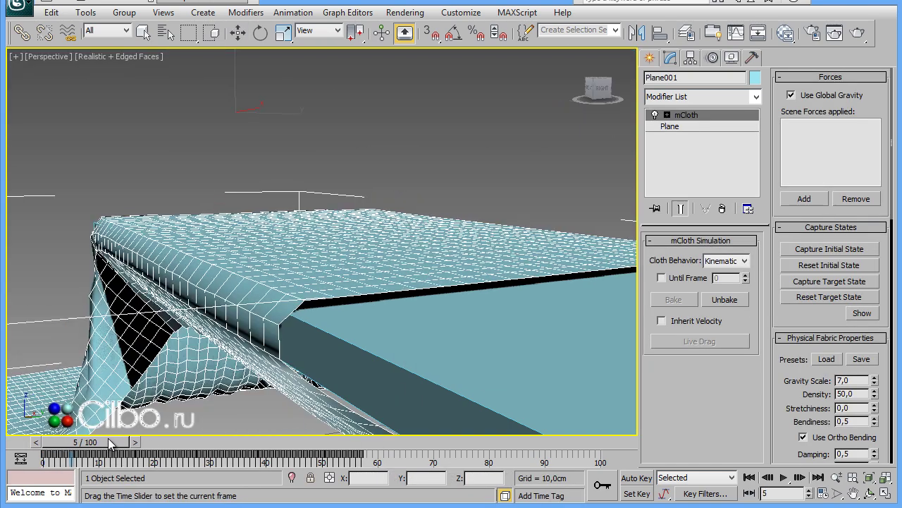
{"action": "key", "text": "w"}
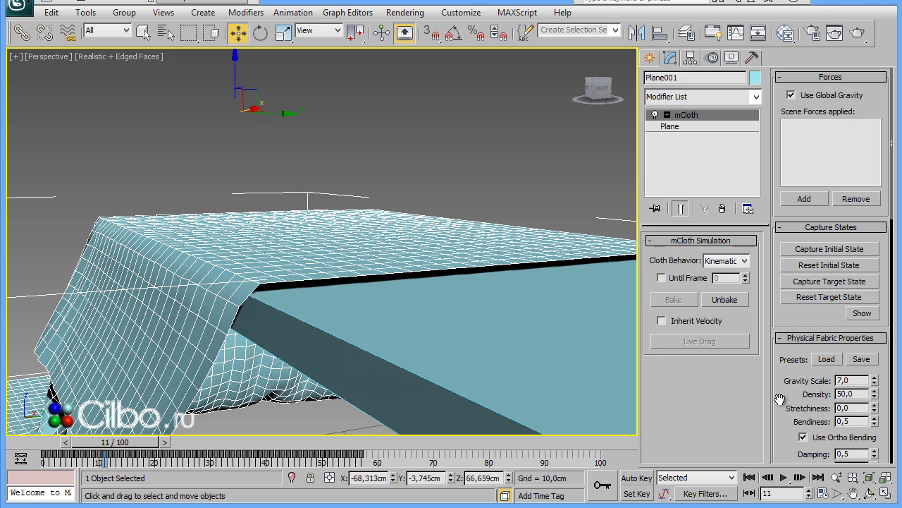
{"action": "left_click_drag", "start_coordinate": [781, 406], "coordinate": [781, 131]}
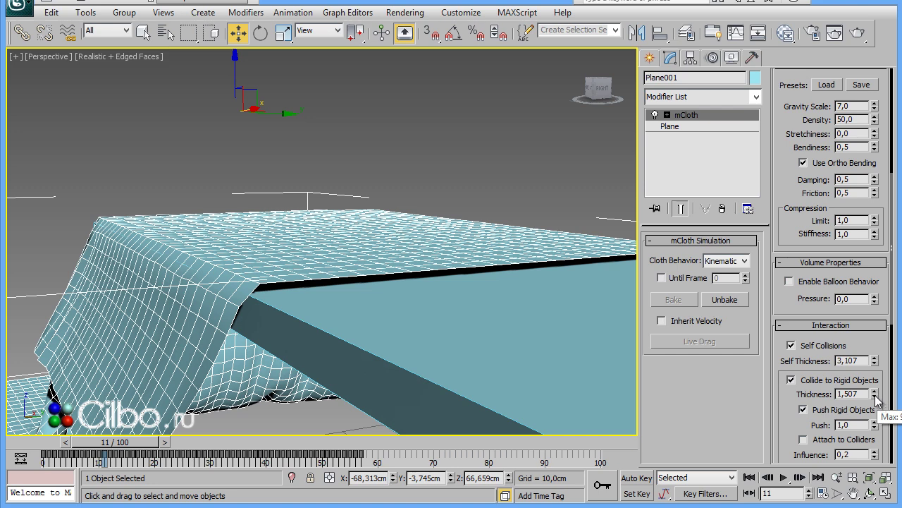
Lower the collision thickness further, then unbake and rebake, stopping the bake partway.
{"action": "left_click", "coordinate": [875, 397]}
{"action": "left_click", "coordinate": [720, 299]}
{"action": "left_click", "coordinate": [674, 300]}
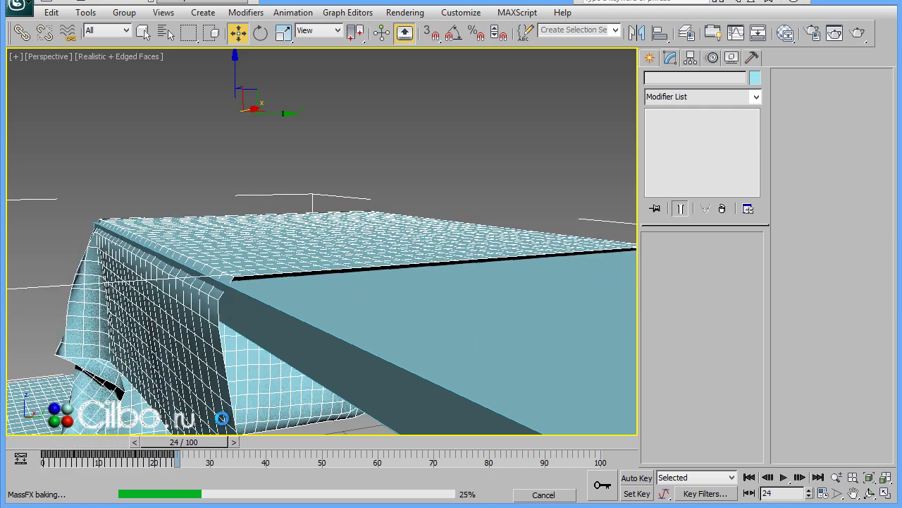
{"action": "left_click", "coordinate": [543, 494]}
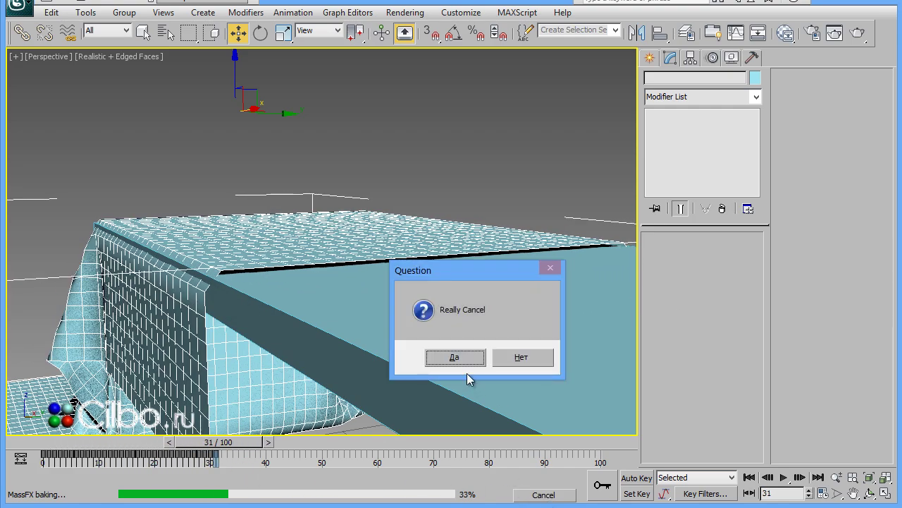
{"action": "left_click", "coordinate": [454, 358]}
Scrub to frame 26 and orbit to inspect the cloth folding tightly over the box edge.
{"action": "left_click_drag", "start_coordinate": [84, 442], "coordinate": [193, 442]}
{"action": "left_click", "coordinate": [238, 32]}
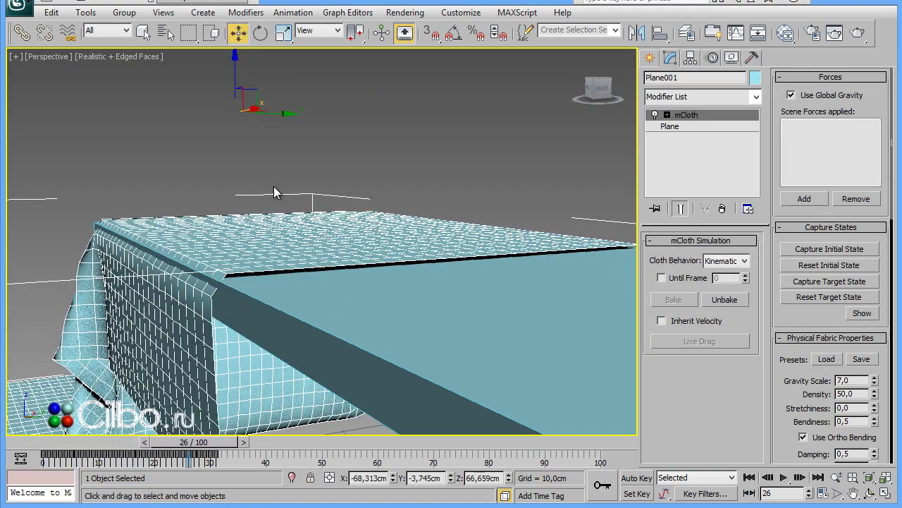
{"action": "middle_click_drag", "start_coordinate": [305, 286], "coordinate": [347, 292]}
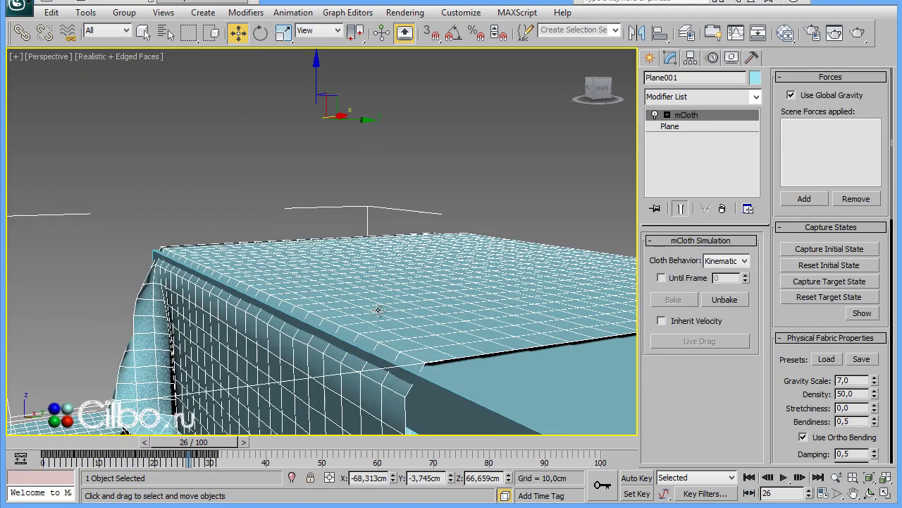
{"action": "middle_click_drag", "start_coordinate": [383, 337], "coordinate": [374, 297], "text": "alt"}
{"action": "mouse_move", "coordinate": [375, 356]}
{"action": "middle_mouse_down", "text": "alt"}
{"action": "mouse_move", "coordinate": [356, 299]}
{"action": "mouse_move", "coordinate": [327, 298]}
{"action": "mouse_move", "coordinate": [336, 314]}
{"action": "middle_mouse_up", "text": "alt"}
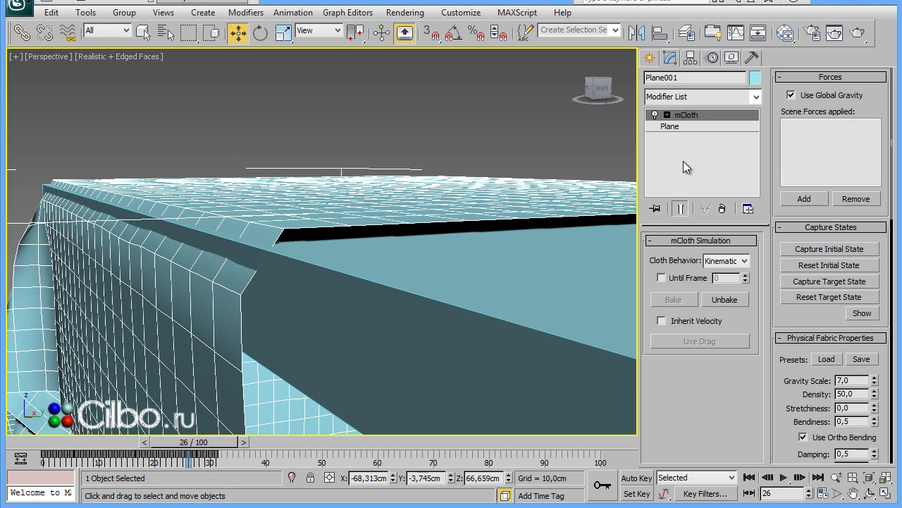
Unbake, set the Plane to Length Segs 80 and Width Segs 120, and rebake the mCloth.
{"action": "left_click", "coordinate": [726, 300]}
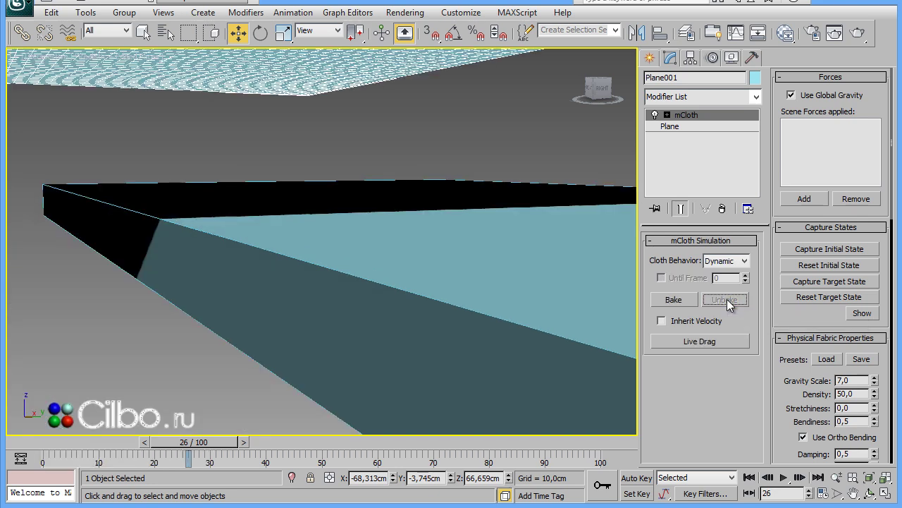
{"action": "left_click", "coordinate": [709, 127]}
{"action": "left_click", "coordinate": [507, 294]}
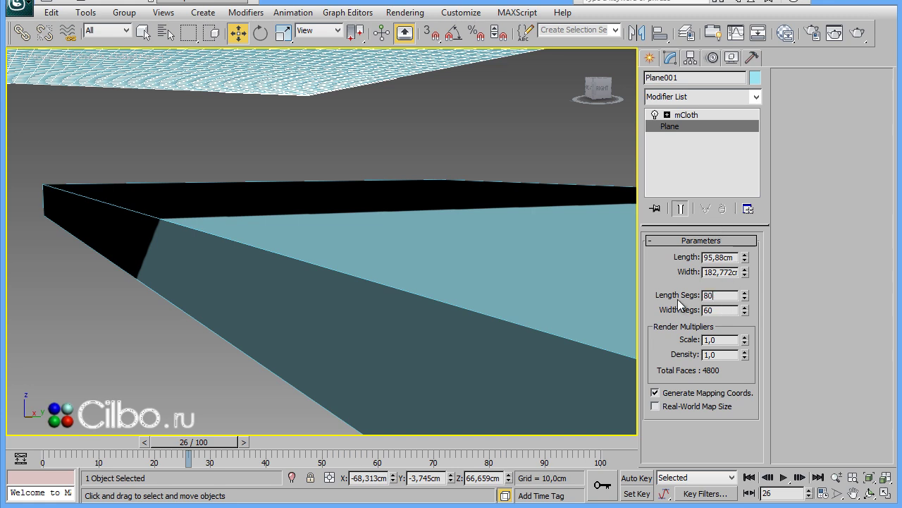
{"action": "type", "text": "120"}
{"action": "key", "text": "Return"}
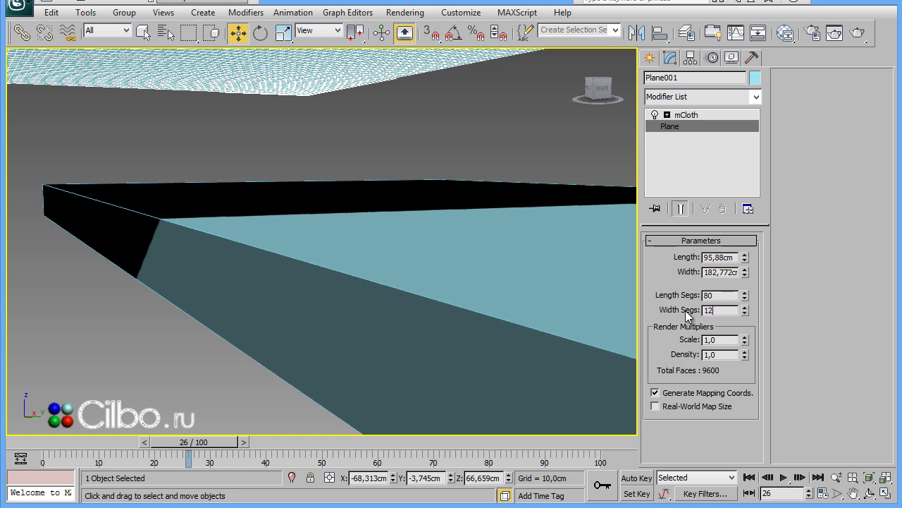
{"action": "key", "text": "Return"}
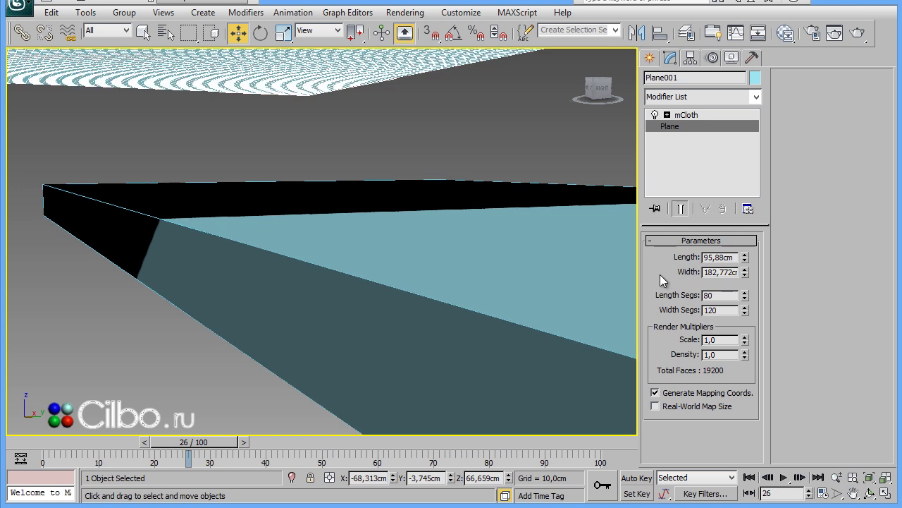
{"action": "left_click", "coordinate": [701, 113]}
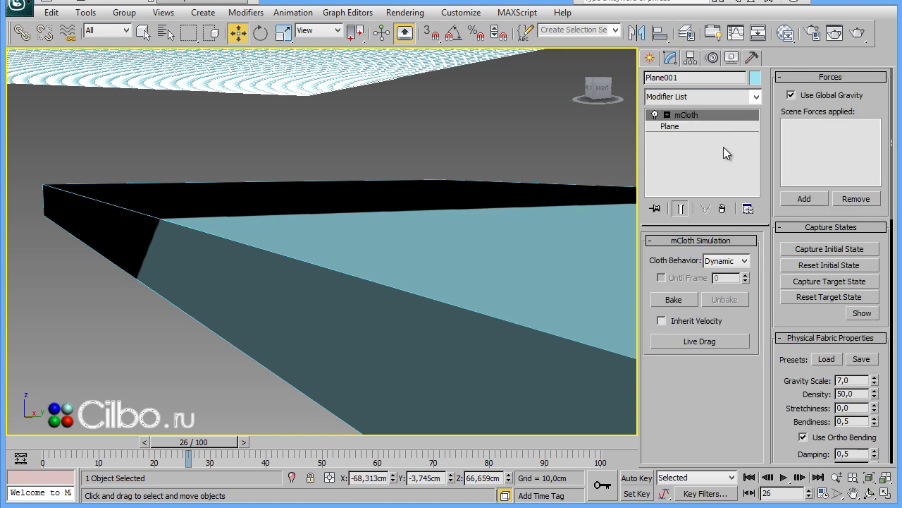
{"action": "left_click", "coordinate": [674, 300]}
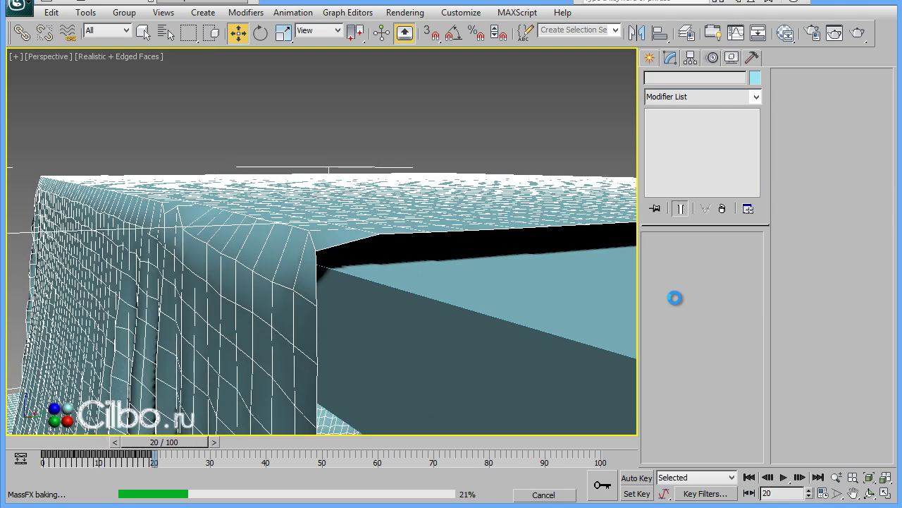
Cancel the dense bake once the cloth drapes, and scrub to around frame 18.
{"action": "left_click", "coordinate": [544, 495]}
{"action": "left_click", "coordinate": [455, 356]}
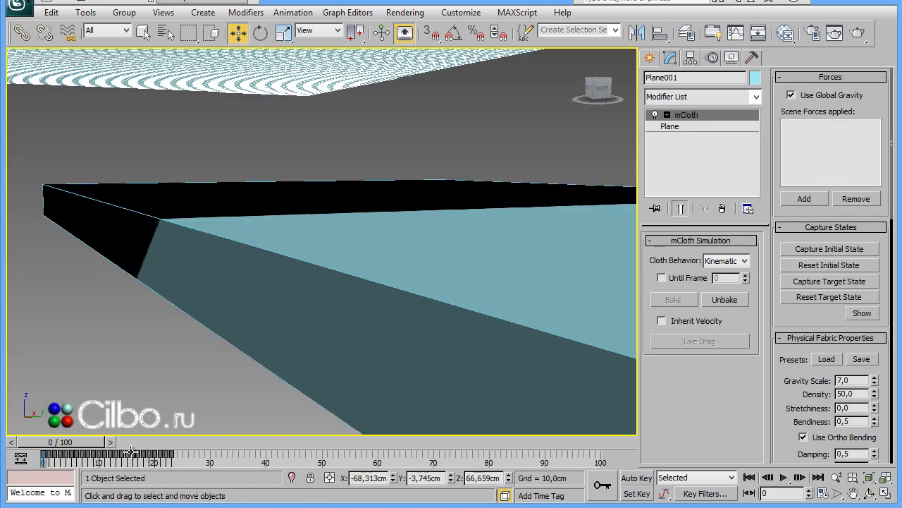
{"action": "left_click_drag", "start_coordinate": [76, 447], "coordinate": [194, 447]}
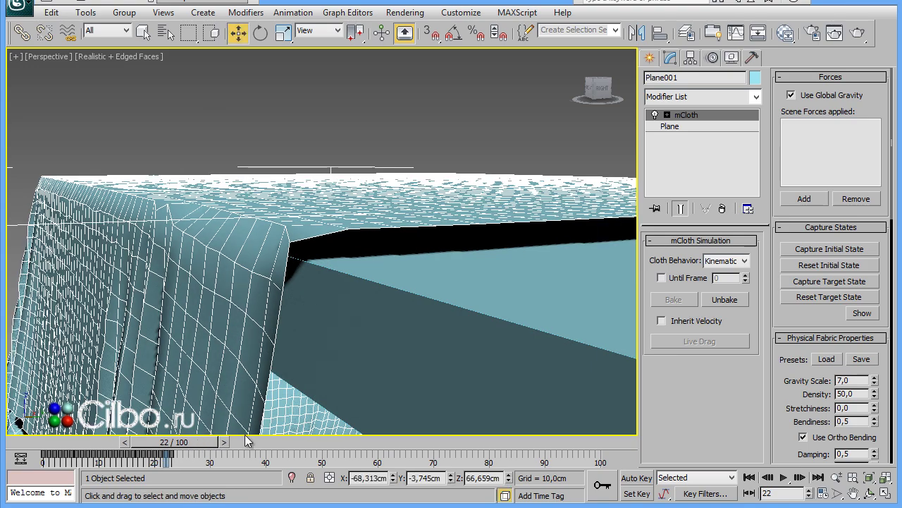
Zoom extents and orbit the view to inspect the cloth hanging below the table.
{"action": "key", "text": "w"}
{"action": "key", "text": "z"}
{"action": "mouse_move", "coordinate": [334, 381]}
{"action": "middle_mouse_down", "text": "alt"}
{"action": "mouse_move", "coordinate": [407, 319]}
{"action": "mouse_move", "coordinate": [407, 346]}
{"action": "mouse_move", "coordinate": [500, 346]}
{"action": "mouse_move", "coordinate": [550, 367]}
{"action": "mouse_move", "coordinate": [549, 334]}
{"action": "mouse_move", "coordinate": [474, 324]}
{"action": "mouse_move", "coordinate": [398, 356]}
{"action": "mouse_move", "coordinate": [359, 397]}
{"action": "mouse_move", "coordinate": [349, 372]}
{"action": "mouse_move", "coordinate": [359, 392]}
{"action": "middle_mouse_up", "text": "alt"}
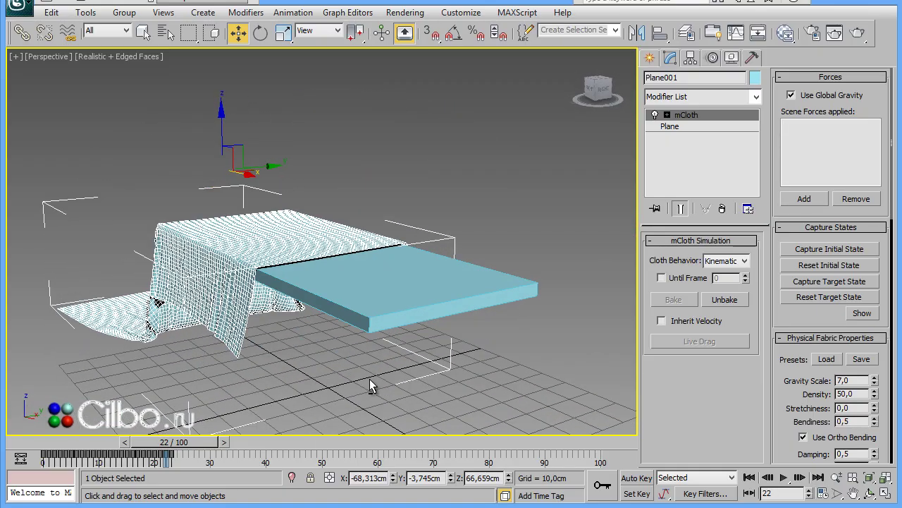
{"action": "scroll", "coordinate": [361, 366], "scroll_direction": "up", "scroll_amount": 2}
{"action": "scroll", "coordinate": [338, 317], "scroll_direction": "up", "scroll_amount": 3}
{"action": "scroll", "coordinate": [320, 289], "scroll_direction": "up", "scroll_amount": 2}
{"action": "mouse_move", "coordinate": [292, 309]}
{"action": "middle_mouse_down", "text": "alt"}
{"action": "mouse_move", "coordinate": [289, 291]}
{"action": "mouse_move", "coordinate": [332, 306]}
{"action": "middle_mouse_up", "text": "alt"}
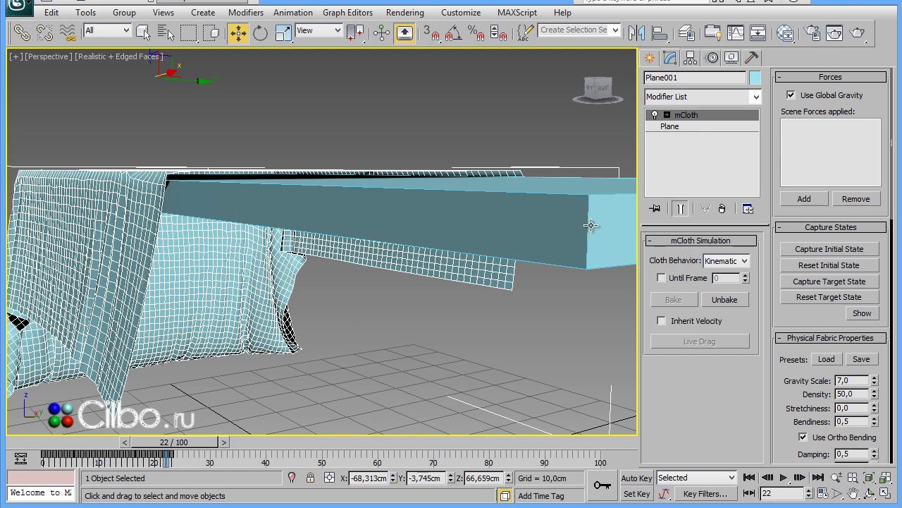
Collapse Plane001's stack at mCloth to an Editable Mesh, confirming the warning.
{"action": "right_click", "coordinate": [696, 114]}
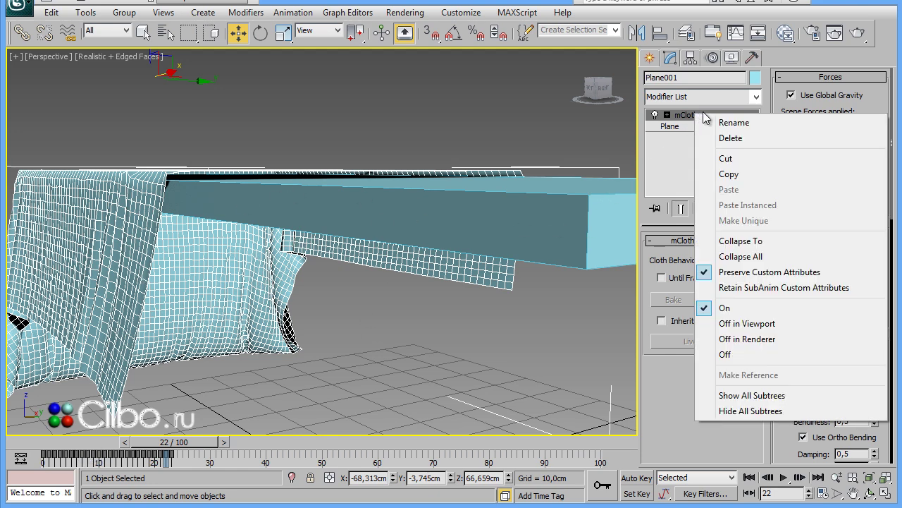
{"action": "left_click", "coordinate": [742, 241]}
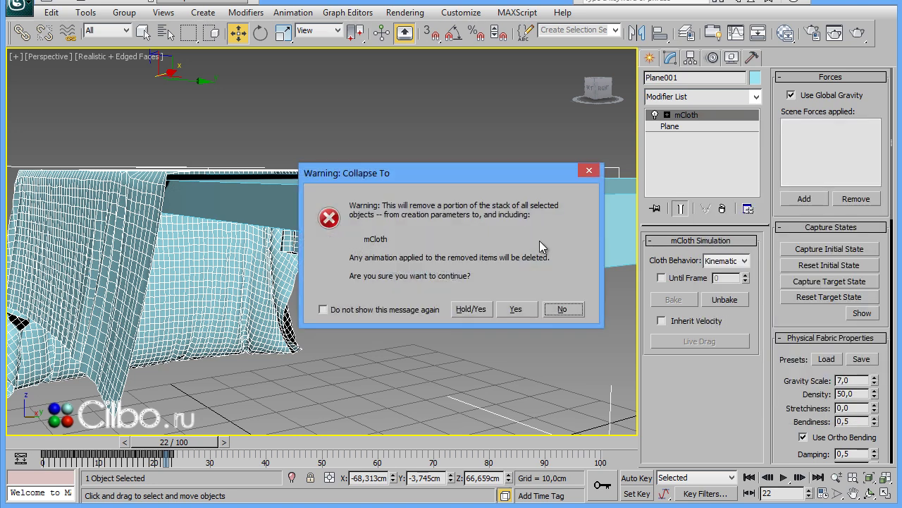
{"action": "left_click", "coordinate": [519, 310]}
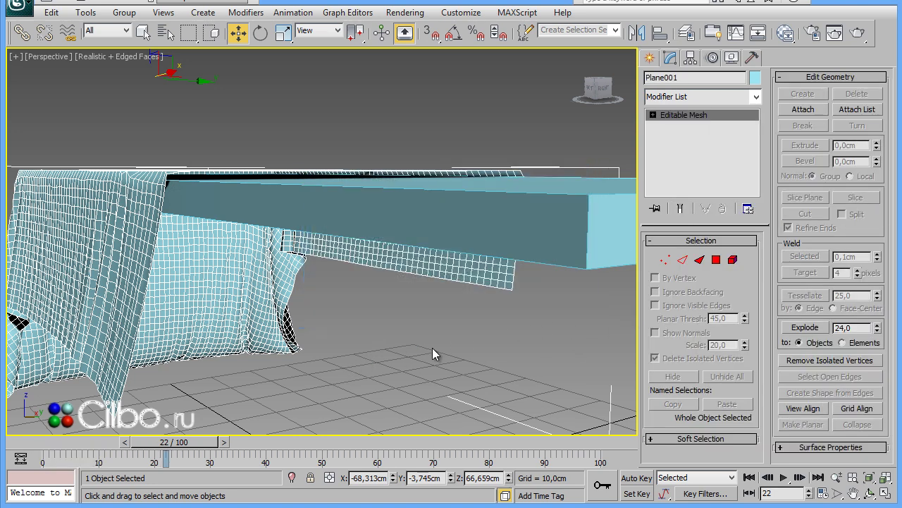
{"action": "mouse_move", "coordinate": [371, 341]}
{"action": "middle_mouse_down", "text": "alt"}
{"action": "mouse_move", "coordinate": [432, 349]}
{"action": "mouse_move", "coordinate": [490, 315]}
{"action": "mouse_move", "coordinate": [523, 318]}
{"action": "mouse_move", "coordinate": [486, 366]}
{"action": "mouse_move", "coordinate": [395, 360]}
{"action": "mouse_move", "coordinate": [383, 340]}
{"action": "mouse_move", "coordinate": [357, 333]}
{"action": "mouse_move", "coordinate": [409, 349]}
{"action": "middle_mouse_up", "text": "alt"}
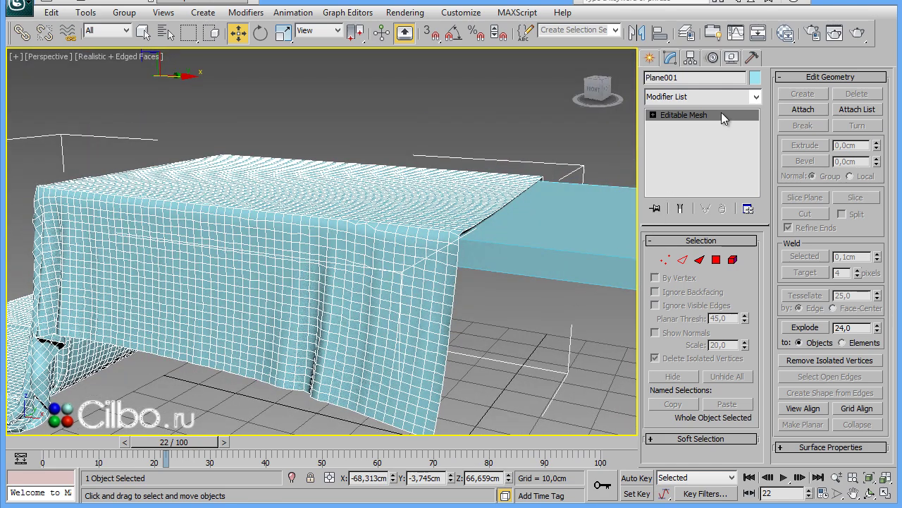
{"action": "left_click", "coordinate": [706, 94]}
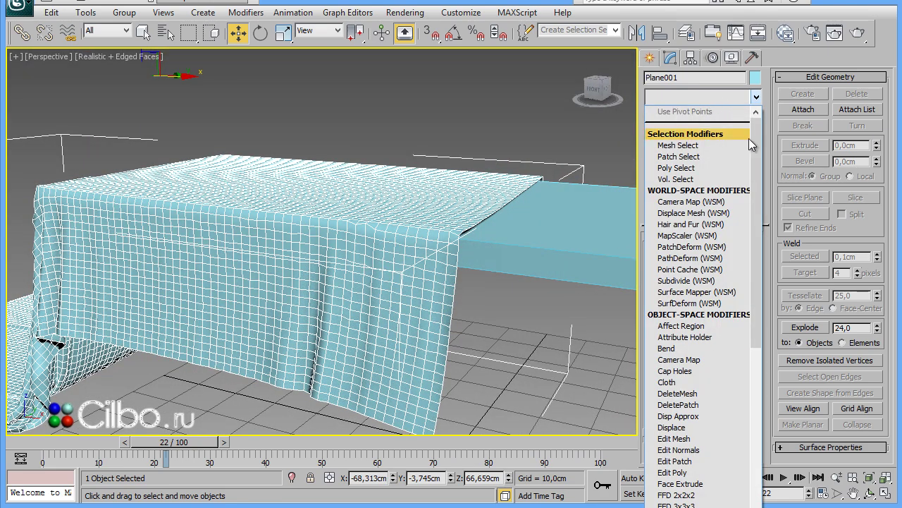
Add a Shell modifier to the tablecloth and reduce its Outer Amount to 0,11cm.
{"action": "left_click_drag", "start_coordinate": [749, 139], "coordinate": [741, 358]}
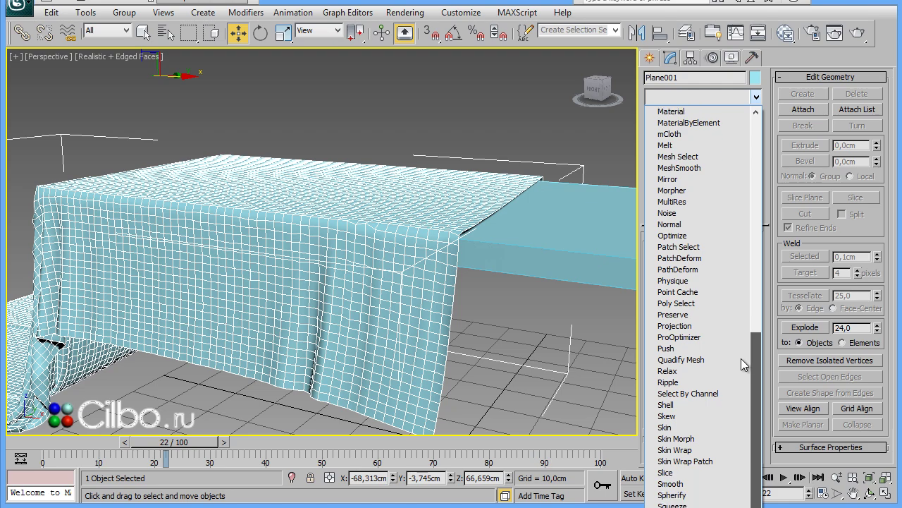
{"action": "left_click", "coordinate": [666, 405]}
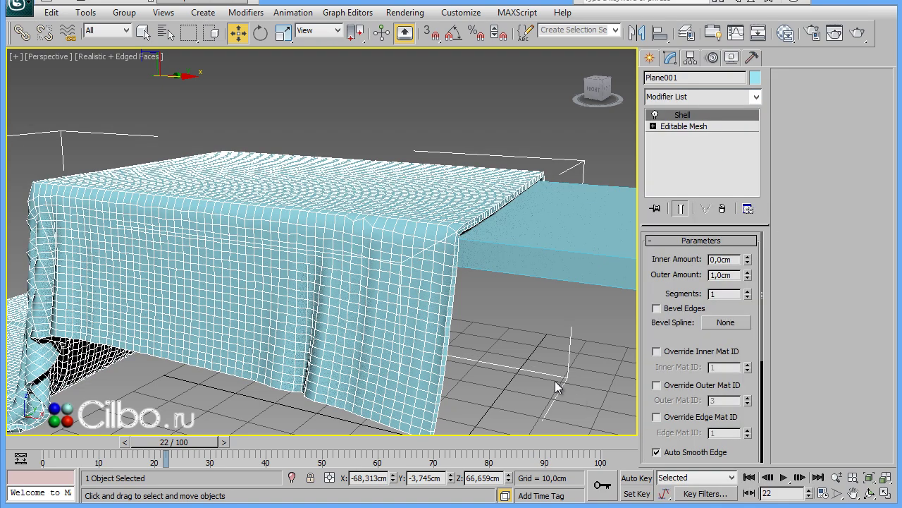
{"action": "mouse_move", "coordinate": [525, 330]}
{"action": "middle_mouse_down", "text": "alt"}
{"action": "mouse_move", "coordinate": [490, 335]}
{"action": "mouse_move", "coordinate": [489, 326]}
{"action": "middle_mouse_up", "text": "alt"}
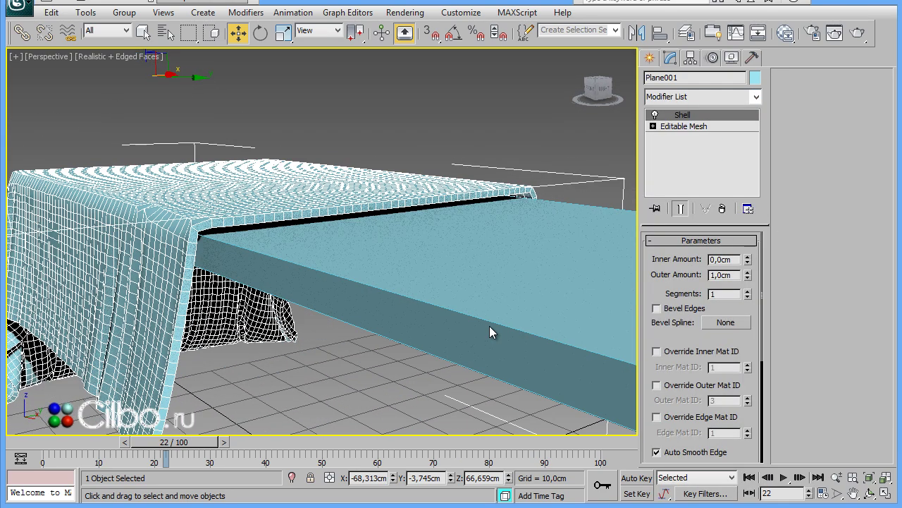
{"action": "left_click", "coordinate": [748, 277]}
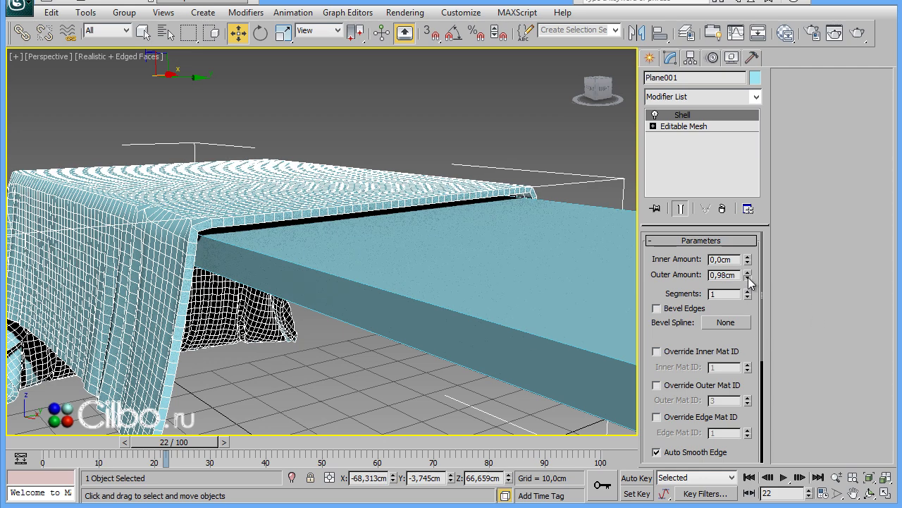
{"action": "left_click_drag", "start_coordinate": [748, 278], "coordinate": [752, 334]}
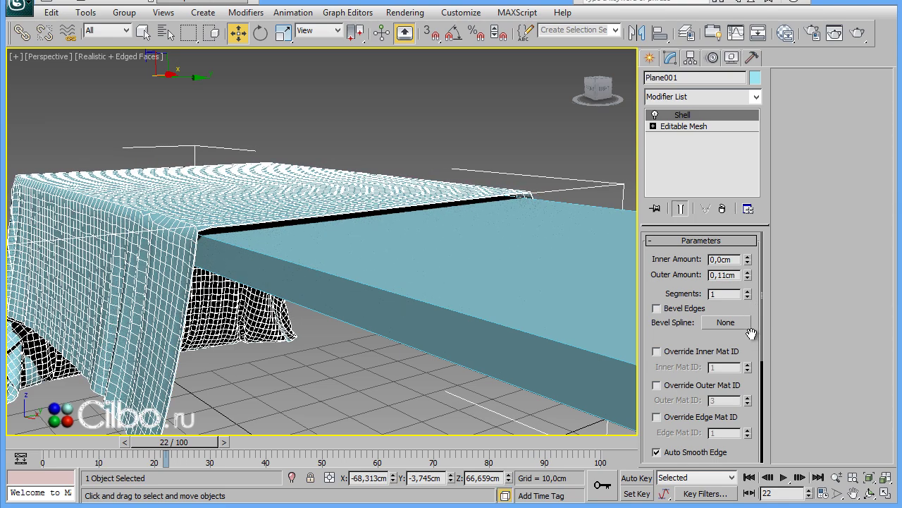
Set the shell's Inner Amount to 0,12cm, orbiting to check the cloth thickness.
{"action": "left_click", "coordinate": [748, 258]}
{"action": "mouse_move", "coordinate": [750, 257]}
{"action": "left_mouse_down"}
{"action": "mouse_move", "coordinate": [754, 225]}
{"action": "mouse_move", "coordinate": [757, 242]}
{"action": "left_mouse_up"}
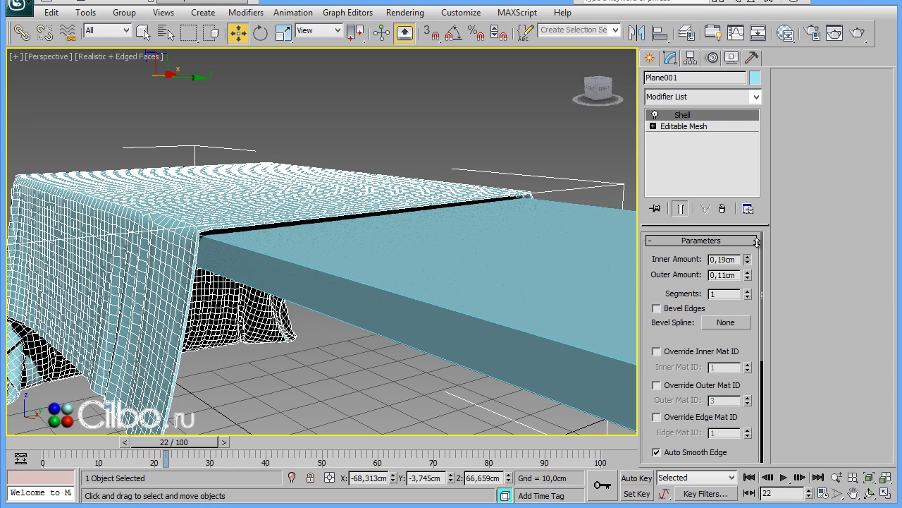
{"action": "left_click_drag", "start_coordinate": [757, 241], "coordinate": [757, 238]}
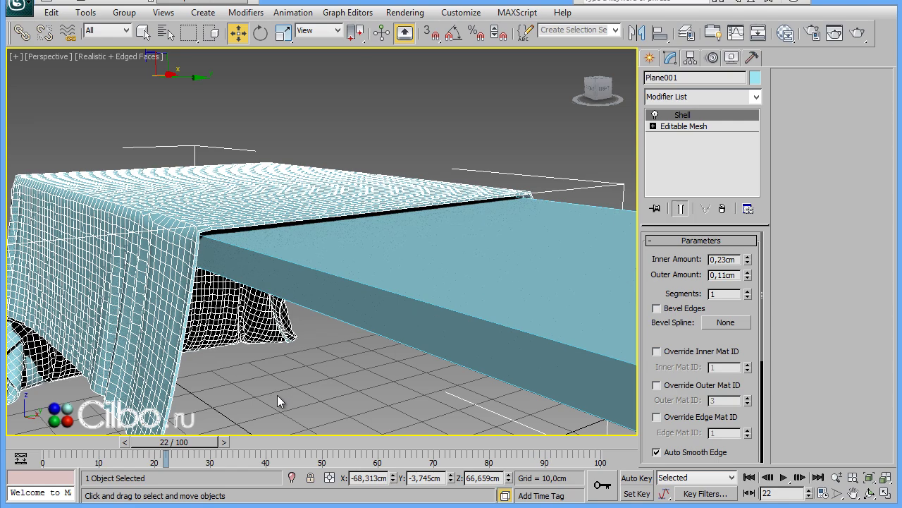
{"action": "middle_click_drag", "start_coordinate": [277, 394], "coordinate": [285, 332], "text": "alt"}
{"action": "mouse_move", "coordinate": [269, 394]}
{"action": "middle_mouse_down", "text": "alt"}
{"action": "mouse_move", "coordinate": [295, 386]}
{"action": "mouse_move", "coordinate": [284, 384]}
{"action": "middle_mouse_up", "text": "alt"}
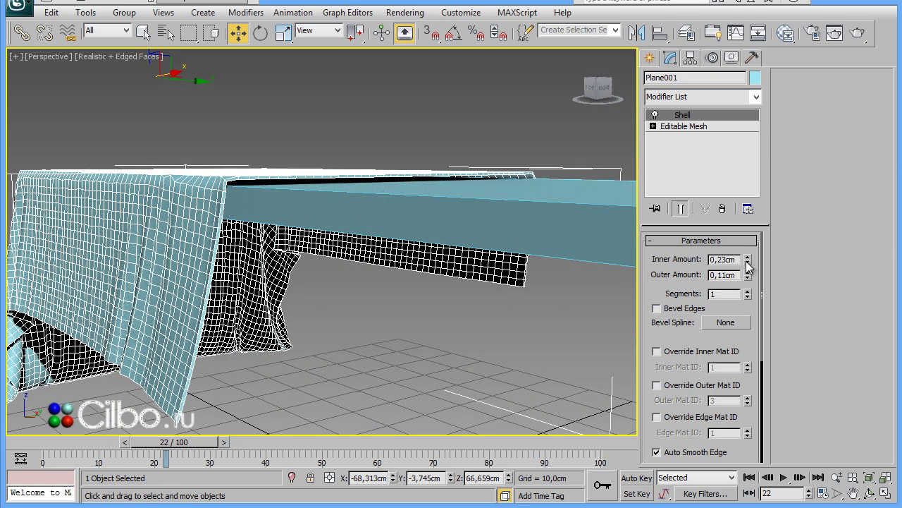
{"action": "left_click_drag", "start_coordinate": [747, 261], "coordinate": [748, 282]}
{"action": "mouse_move", "coordinate": [399, 308]}
{"action": "middle_mouse_down", "text": "alt"}
{"action": "mouse_move", "coordinate": [401, 328]}
{"action": "mouse_move", "coordinate": [385, 316]}
{"action": "mouse_move", "coordinate": [422, 303]}
{"action": "mouse_move", "coordinate": [484, 309]}
{"action": "mouse_move", "coordinate": [515, 332]}
{"action": "mouse_move", "coordinate": [482, 332]}
{"action": "middle_mouse_up", "text": "alt"}
{"action": "mouse_move", "coordinate": [349, 342]}
{"action": "middle_mouse_down", "text": "alt"}
{"action": "mouse_move", "coordinate": [424, 301]}
{"action": "mouse_move", "coordinate": [437, 308]}
{"action": "mouse_move", "coordinate": [488, 297]}
{"action": "mouse_move", "coordinate": [320, 306]}
{"action": "mouse_move", "coordinate": [329, 295]}
{"action": "middle_mouse_up", "text": "alt"}
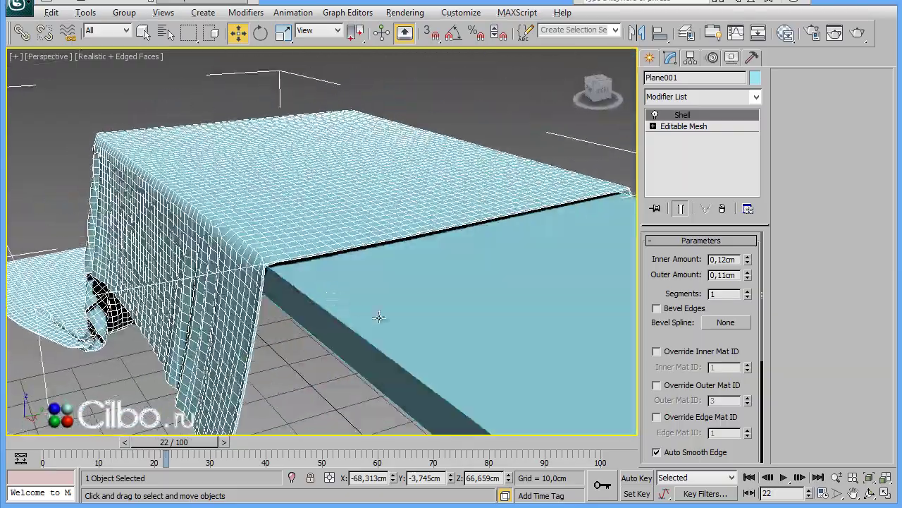
{"action": "mouse_move", "coordinate": [381, 317]}
{"action": "middle_mouse_down", "text": "alt"}
{"action": "mouse_move", "coordinate": [410, 328]}
{"action": "mouse_move", "coordinate": [381, 306]}
{"action": "mouse_move", "coordinate": [303, 341]}
{"action": "middle_mouse_up", "text": "alt"}
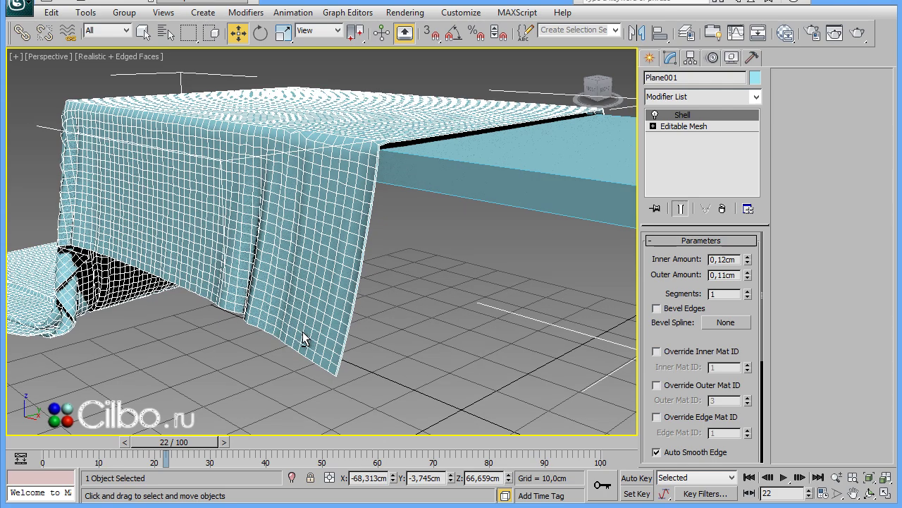